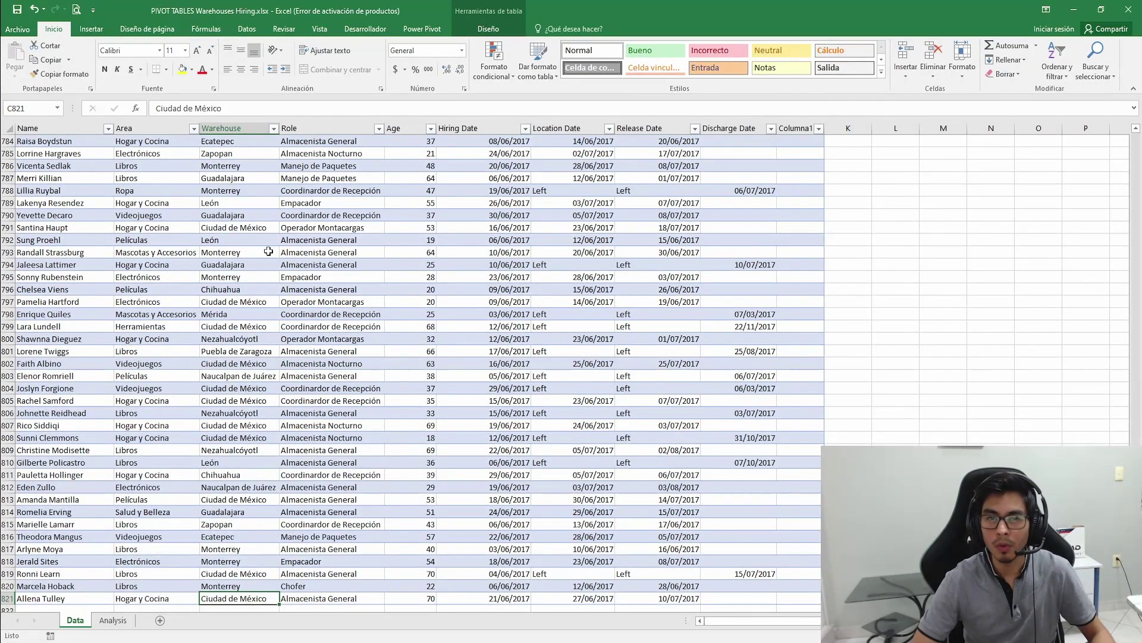
- Review the Name, Area, Warehouse, Role, Age and Hiring Date columns in the first rows of the hiring table
key(ctrl+Up)
key(Down)
key(Down)
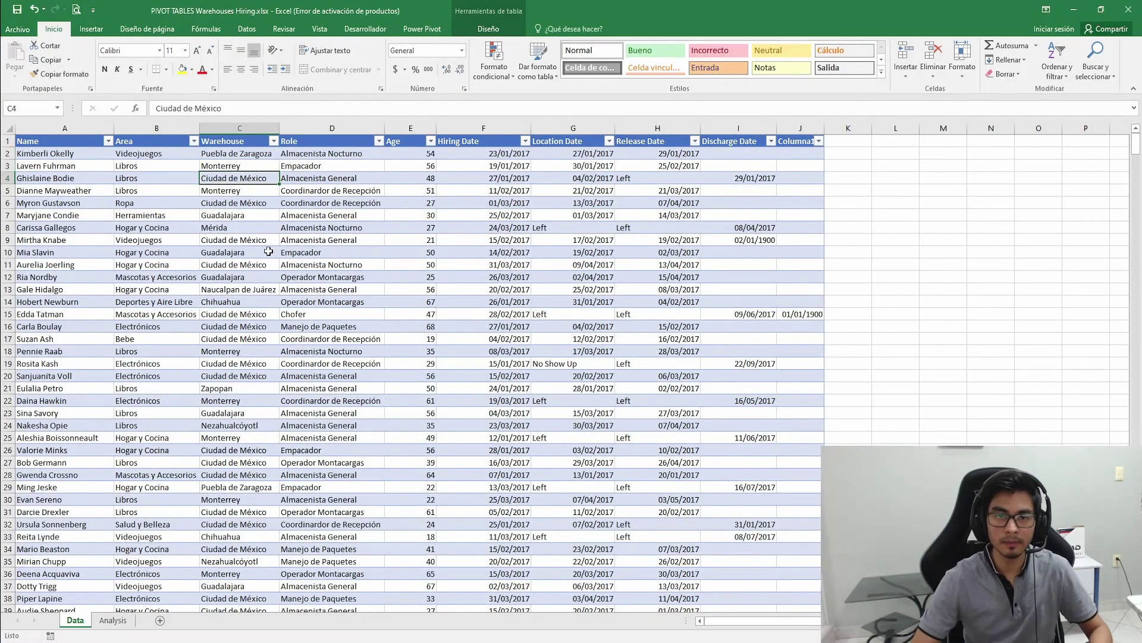
key(Left)
key(Left)
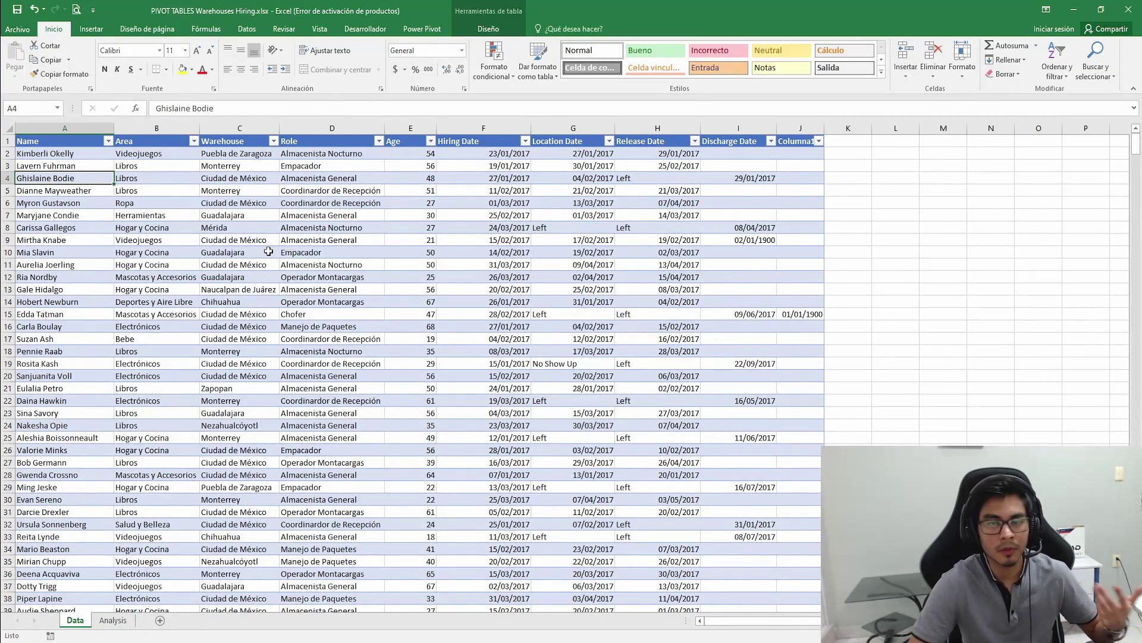
key(Right)
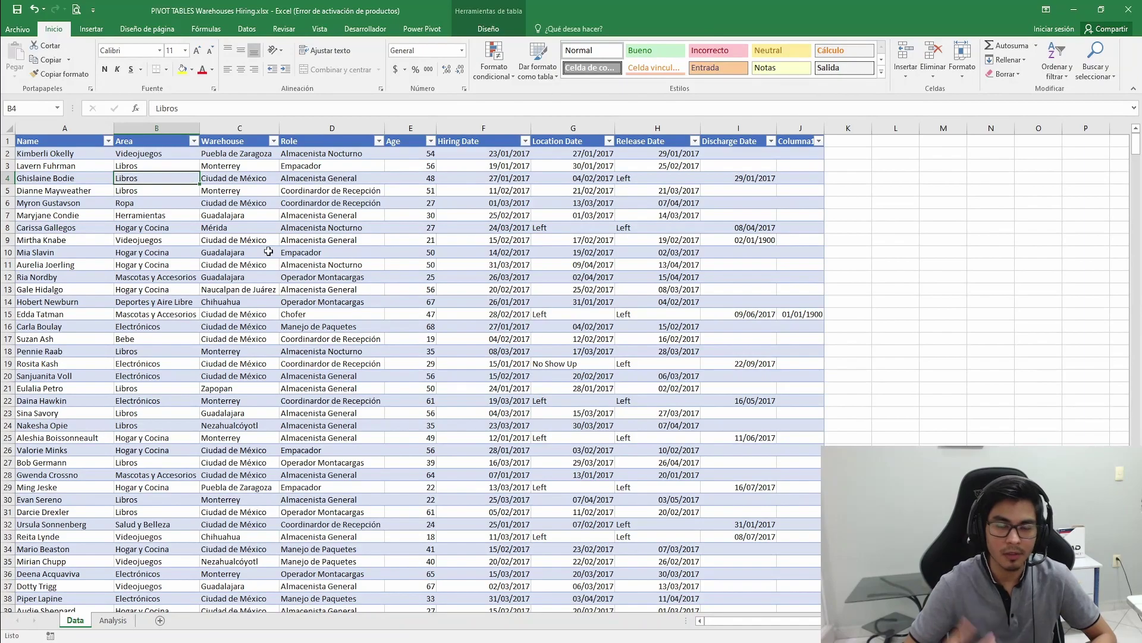
key(Right)
key(Up)
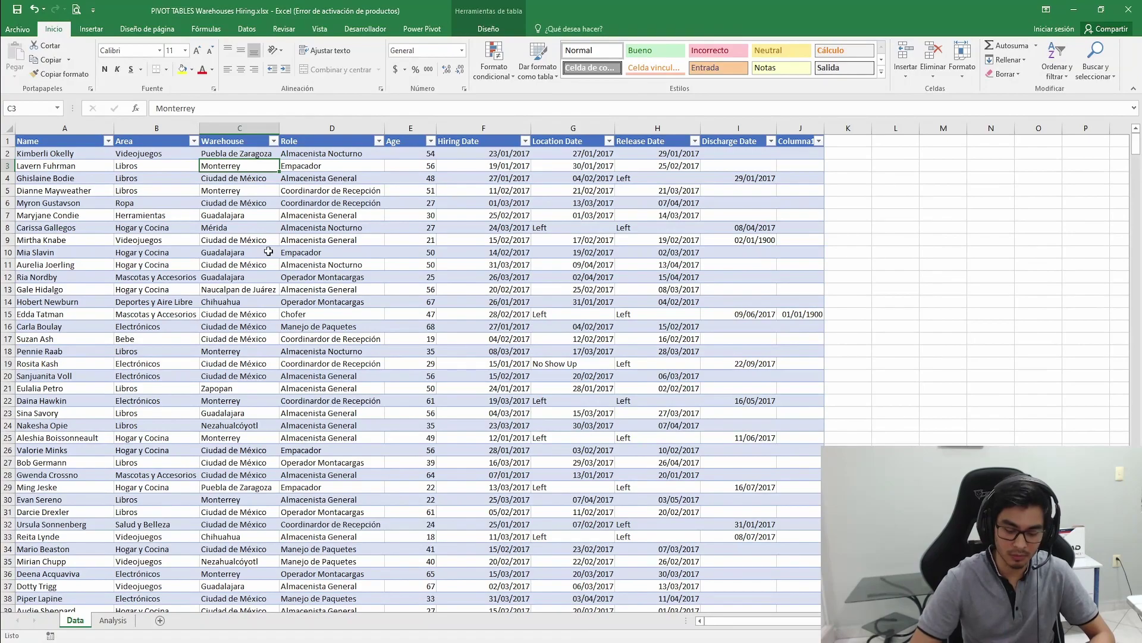
key(Right)
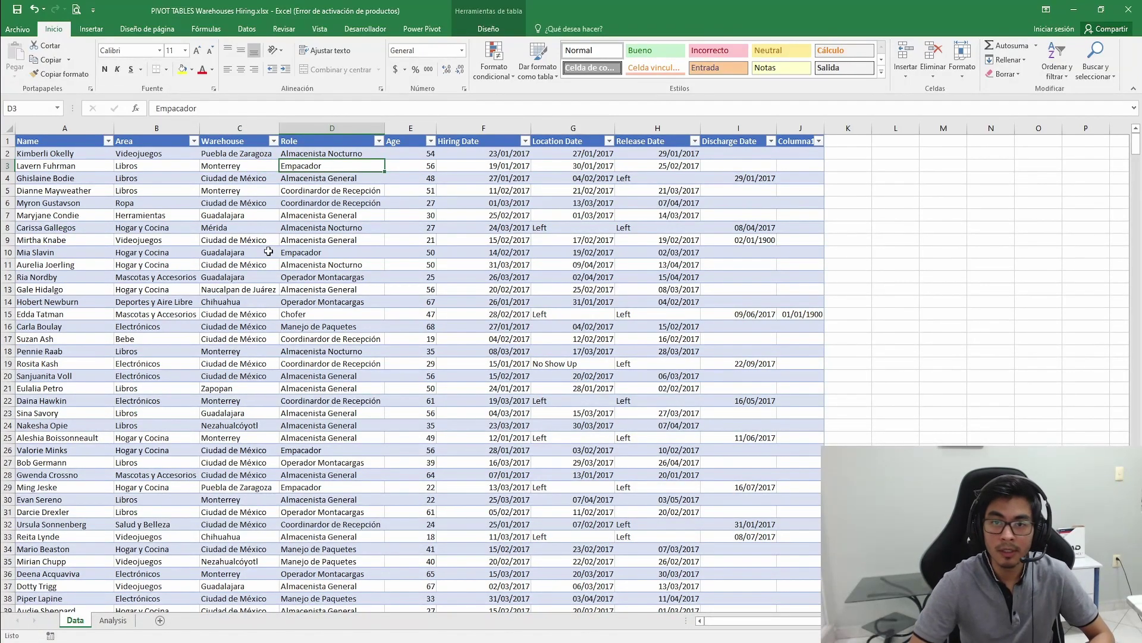
key(Right)
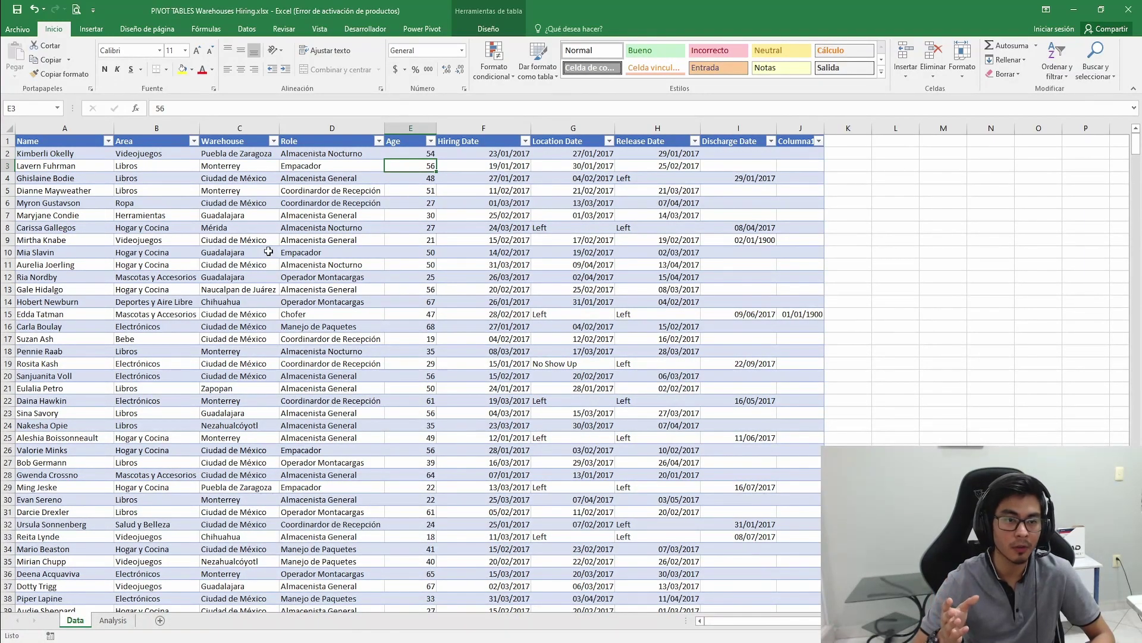
key(Right)
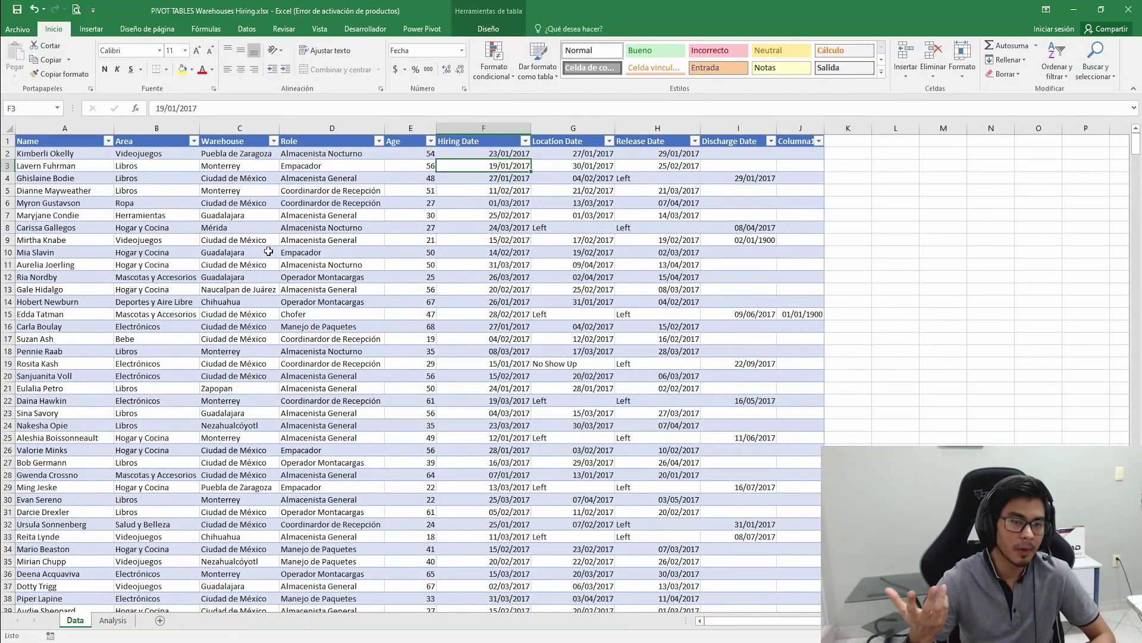
- Examine the Location Date column, including the rows marked Left and No Show Up
key(Right)
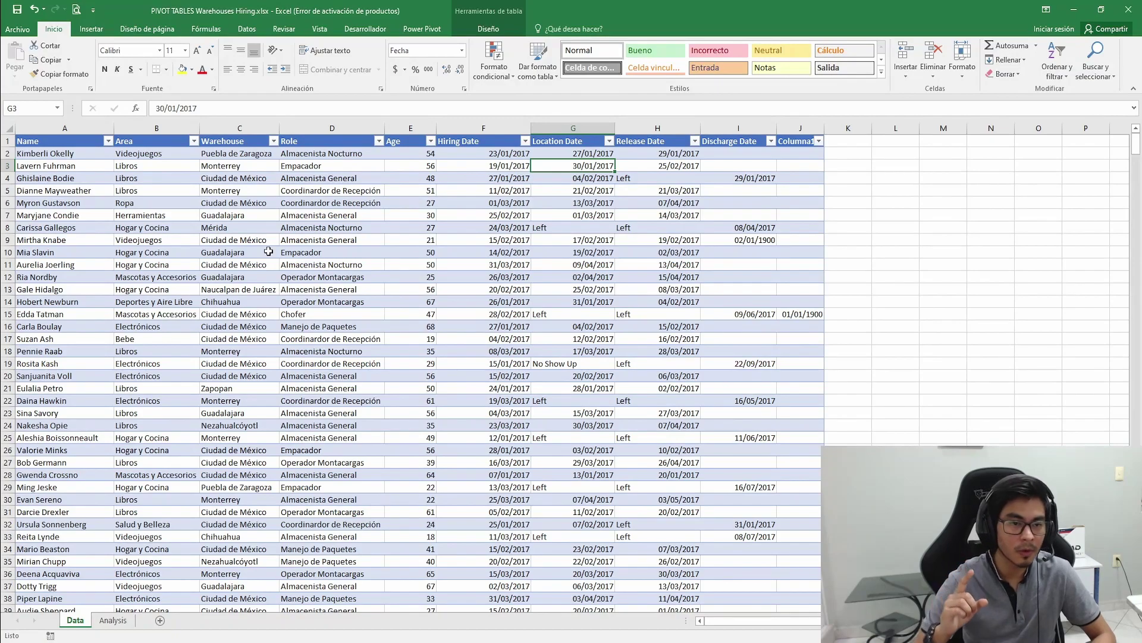
key(Down)
key(Down)
key(Down)
key(Down)
key(Down)
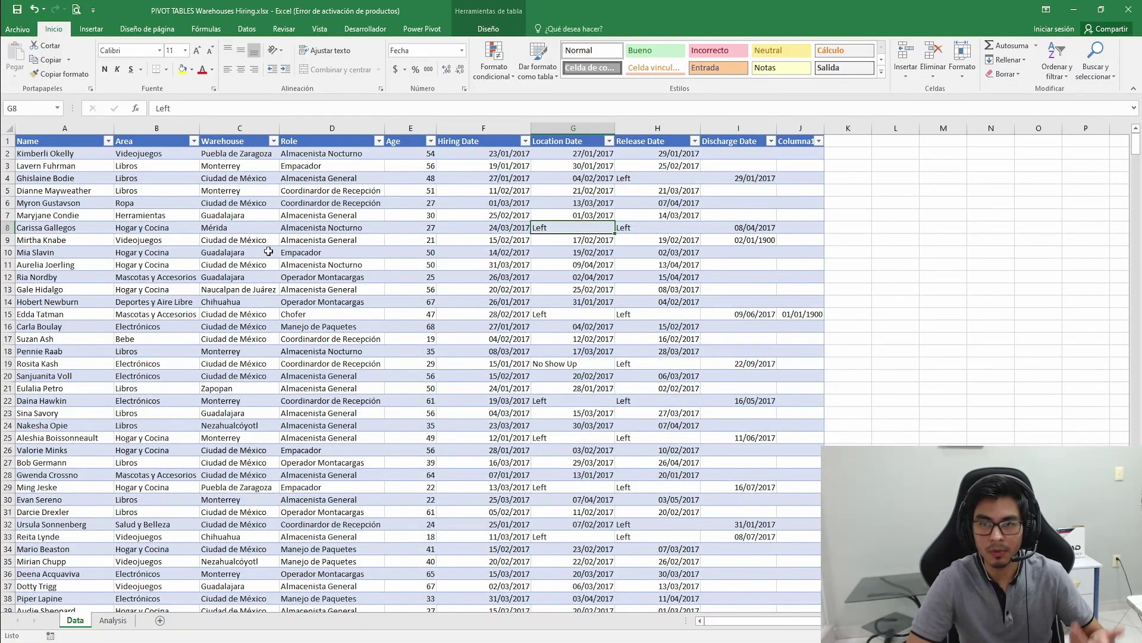
ctrl+scroll(526, 312, up, 3)
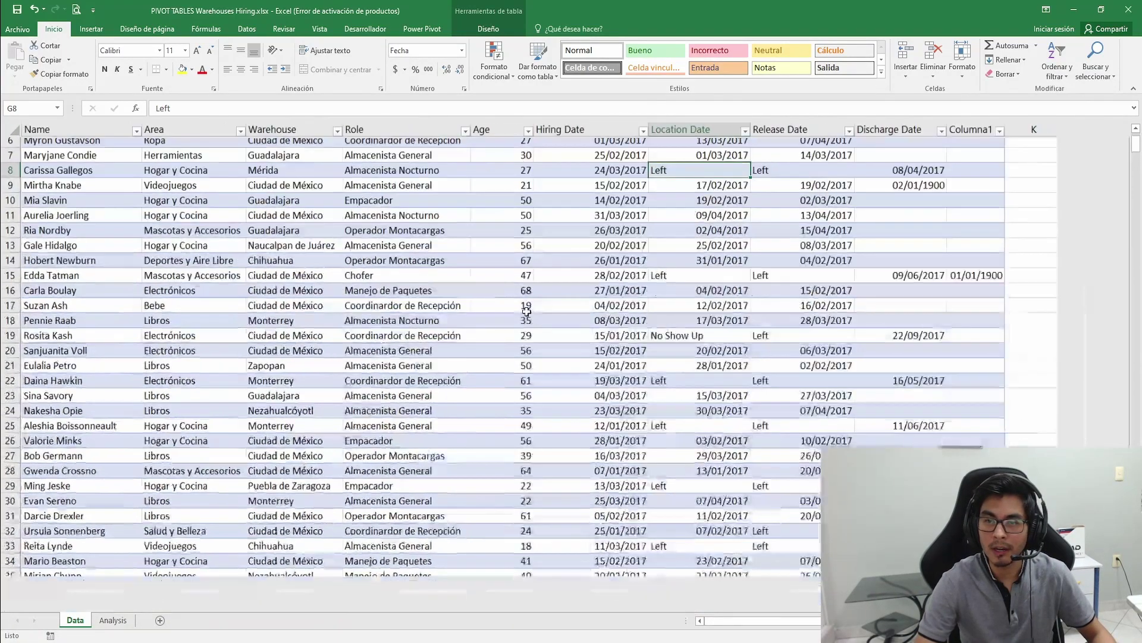
click(650, 366)
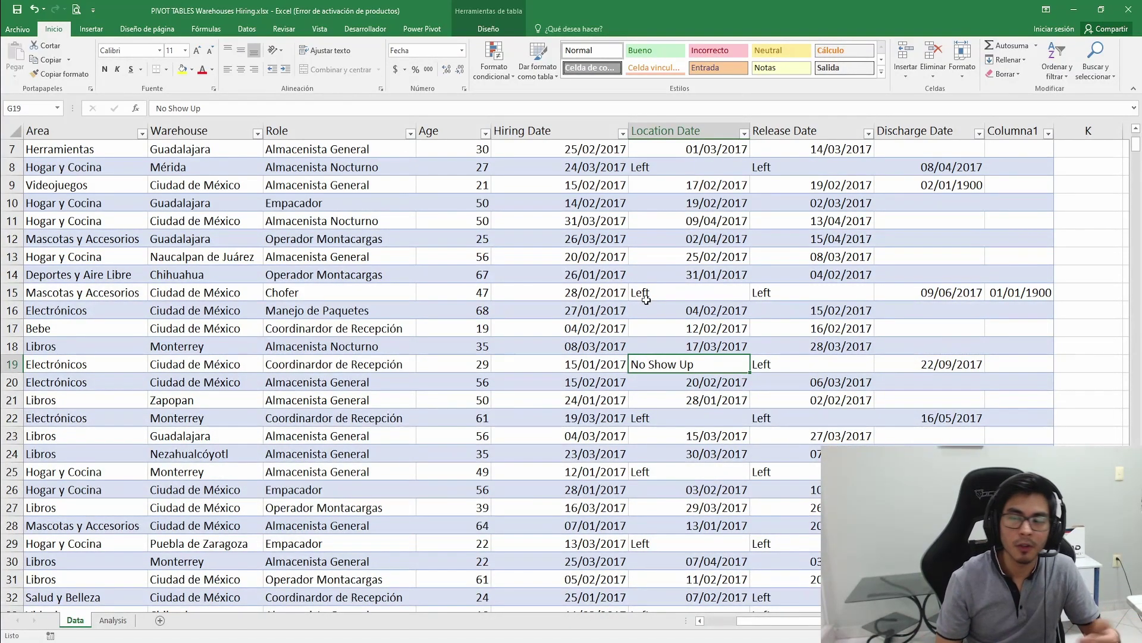
- Examine the Release Date and Discharge Date columns in the first rows of the table
key(Right)
key(Up)
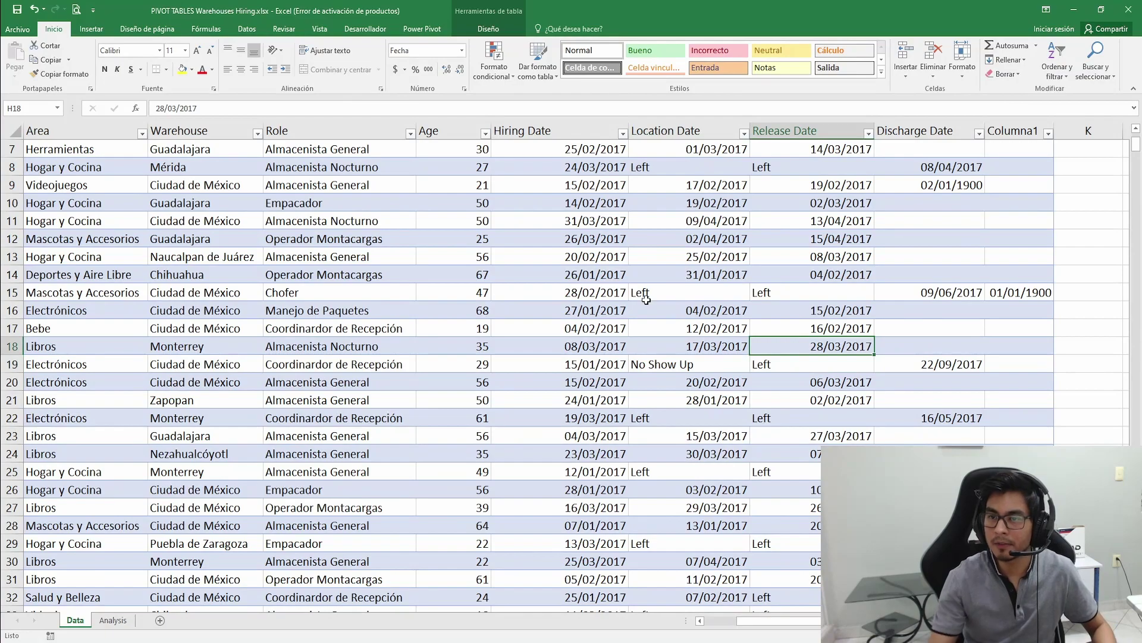
ctrl+scroll(631, 334, down, 2)
scroll(629, 331, up, 1)
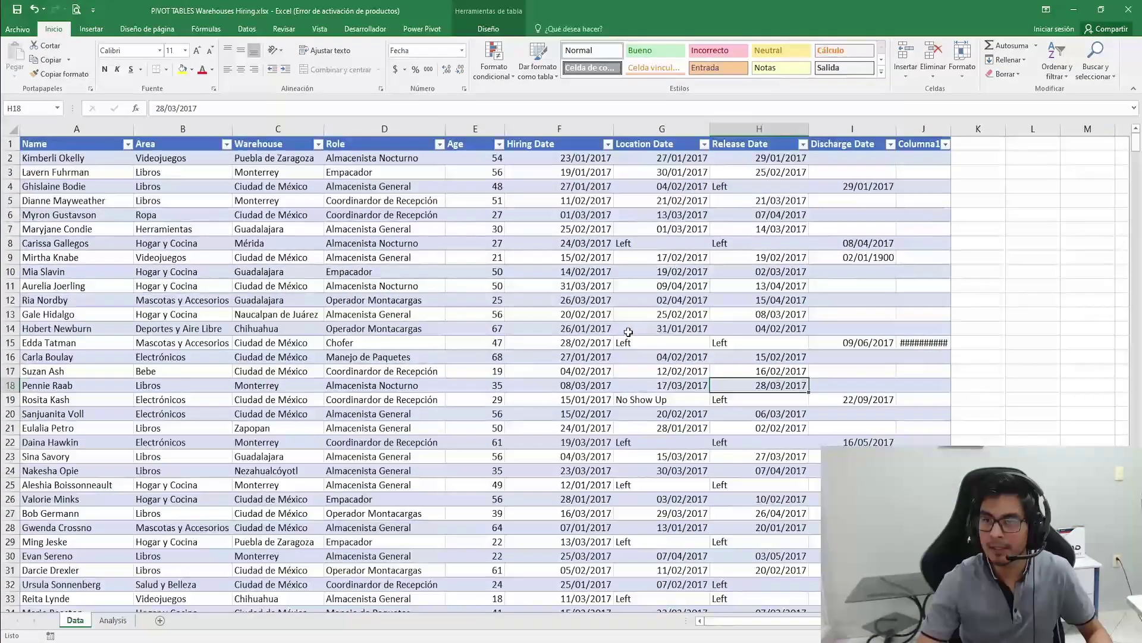
click(725, 196)
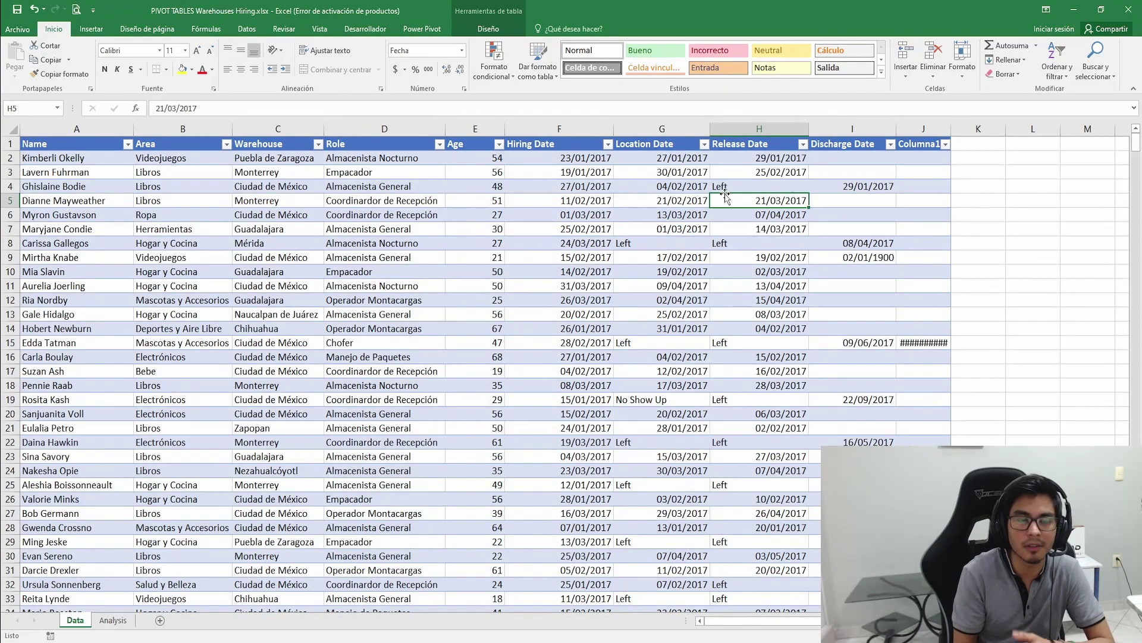
key(Right)
key(Up)
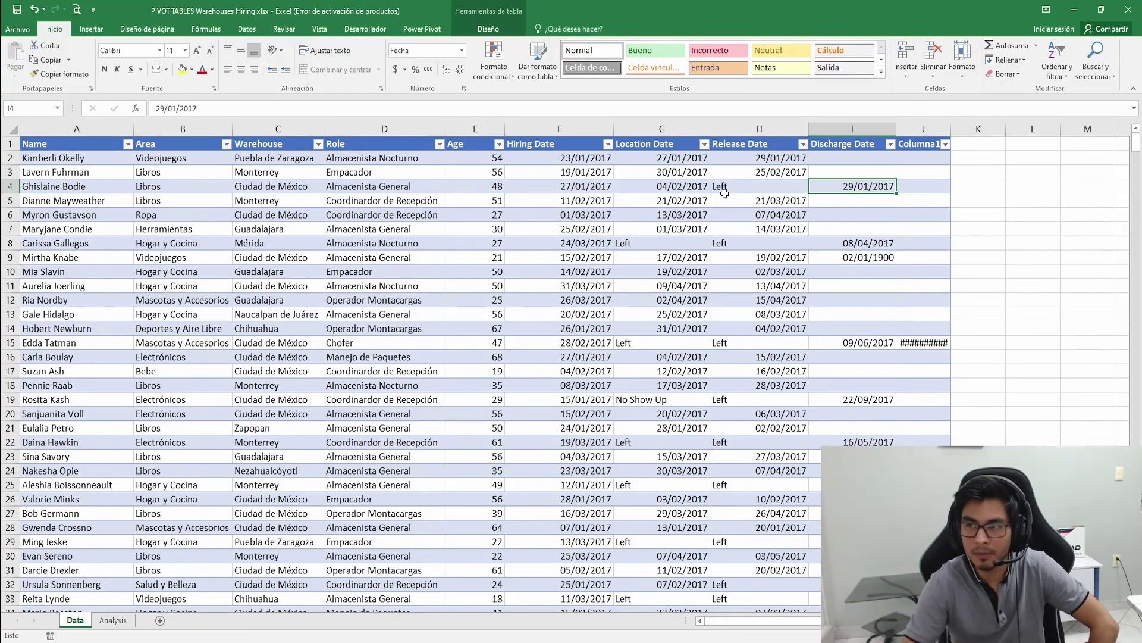
- Delete the surplus Columna1 column from the hiring table
key(Right)
key(Up)
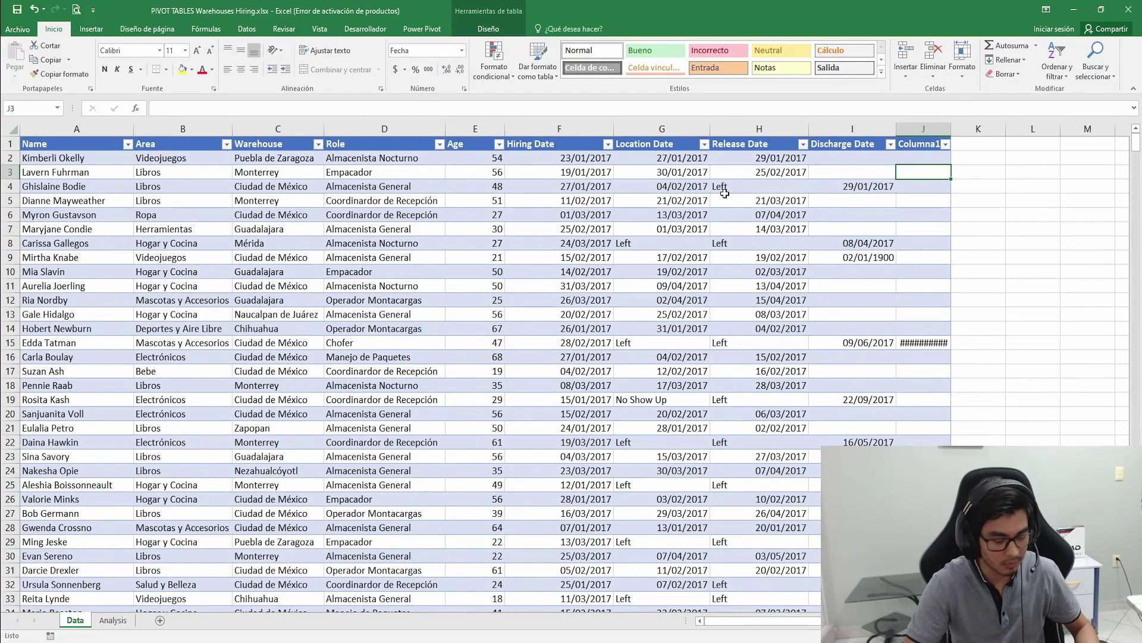
key(ctrl+minus)
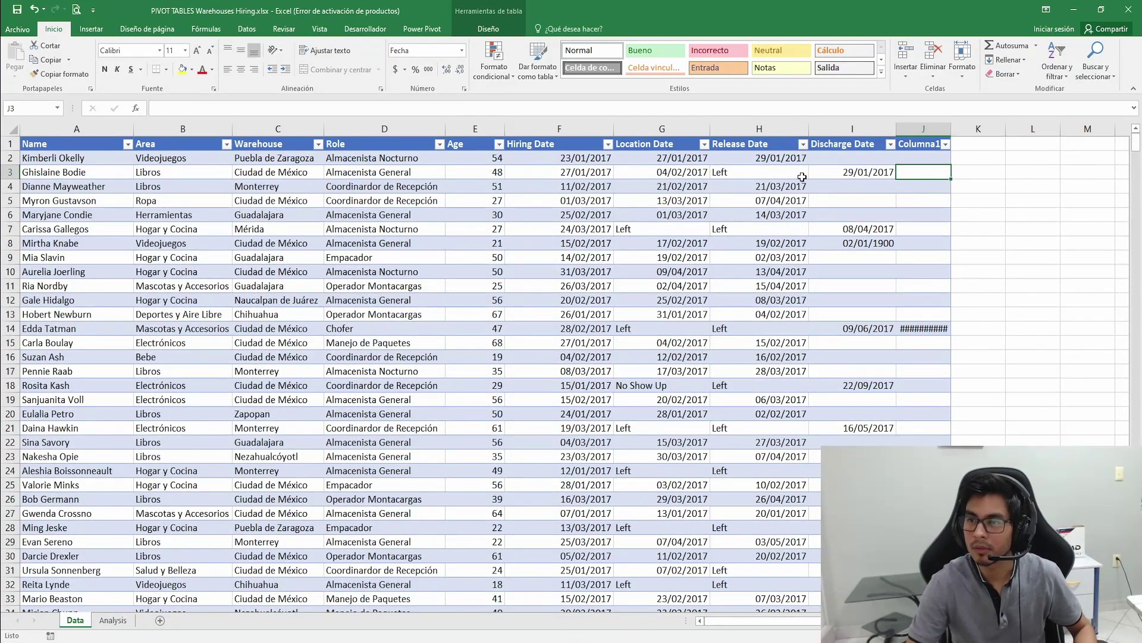
click(906, 129)
key(ctrl+minus)
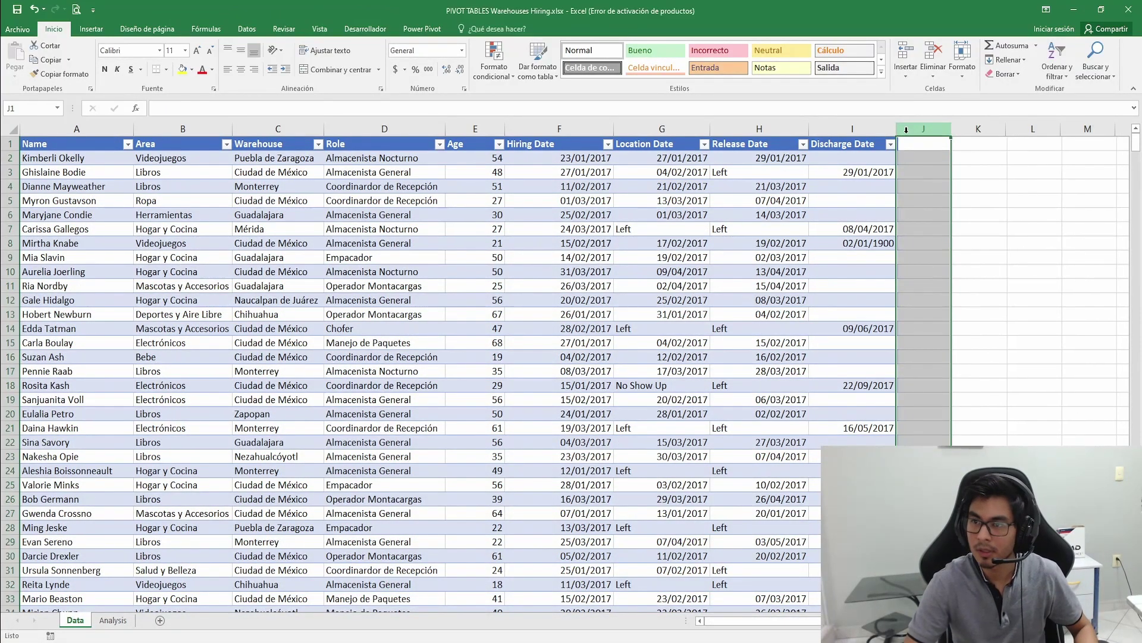
click(823, 225)
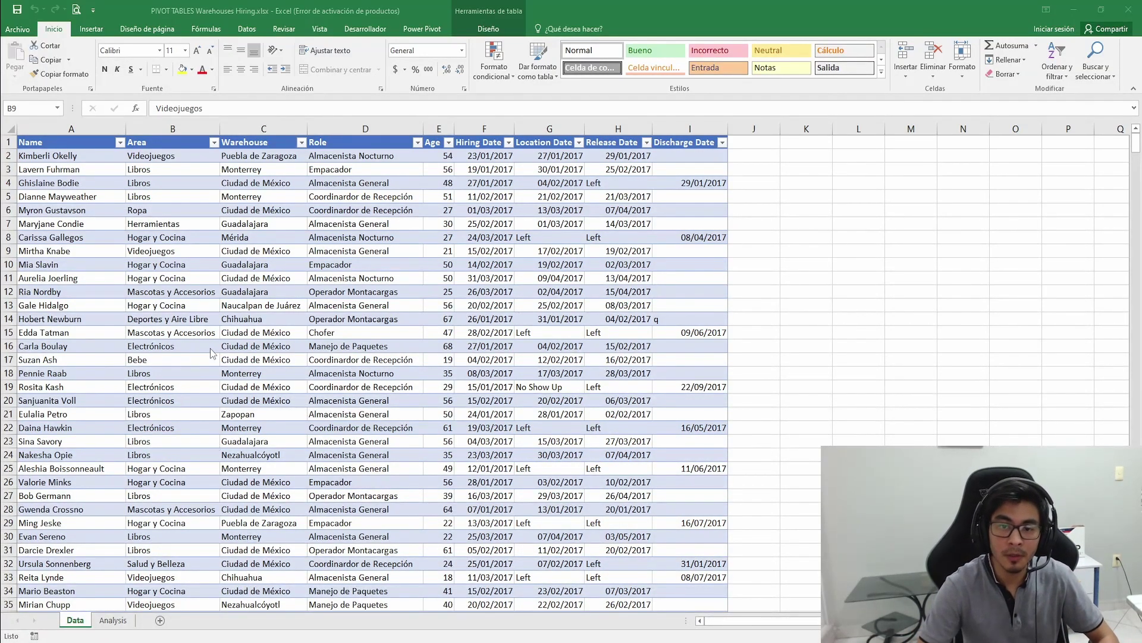
- Check the name assigned to the hiring table in its design properties
click(212, 316)
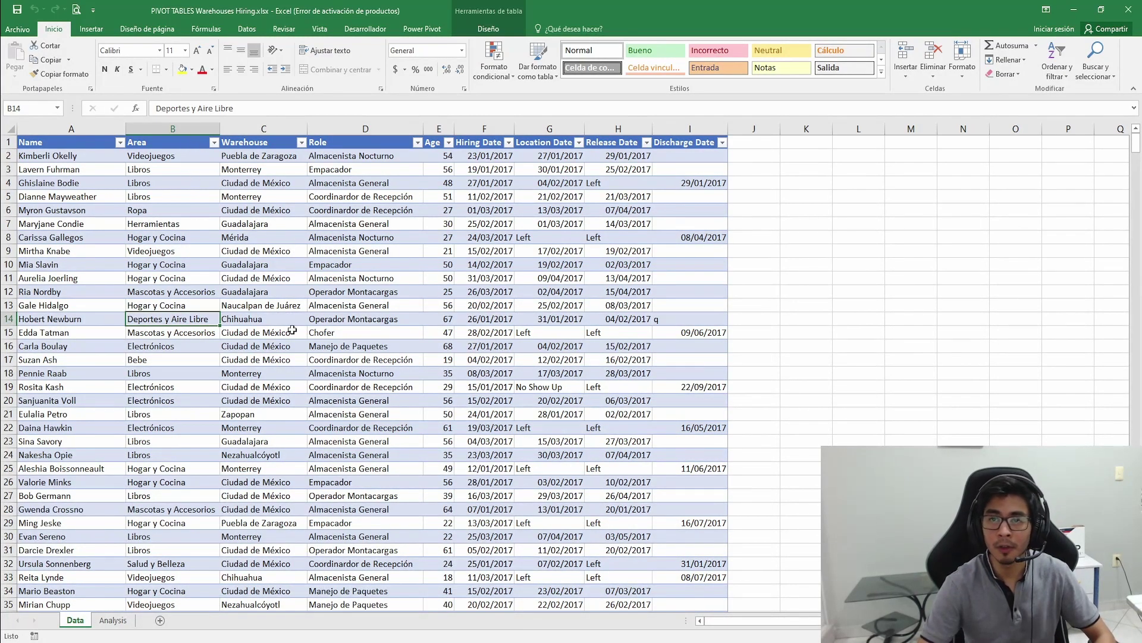
click(487, 30)
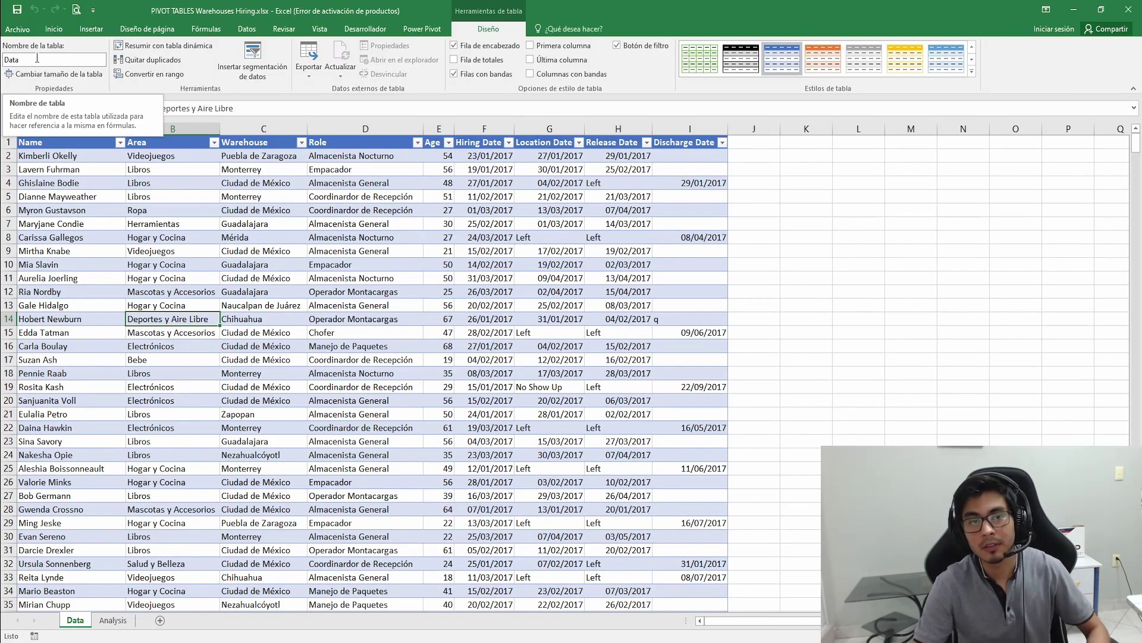
click(177, 261)
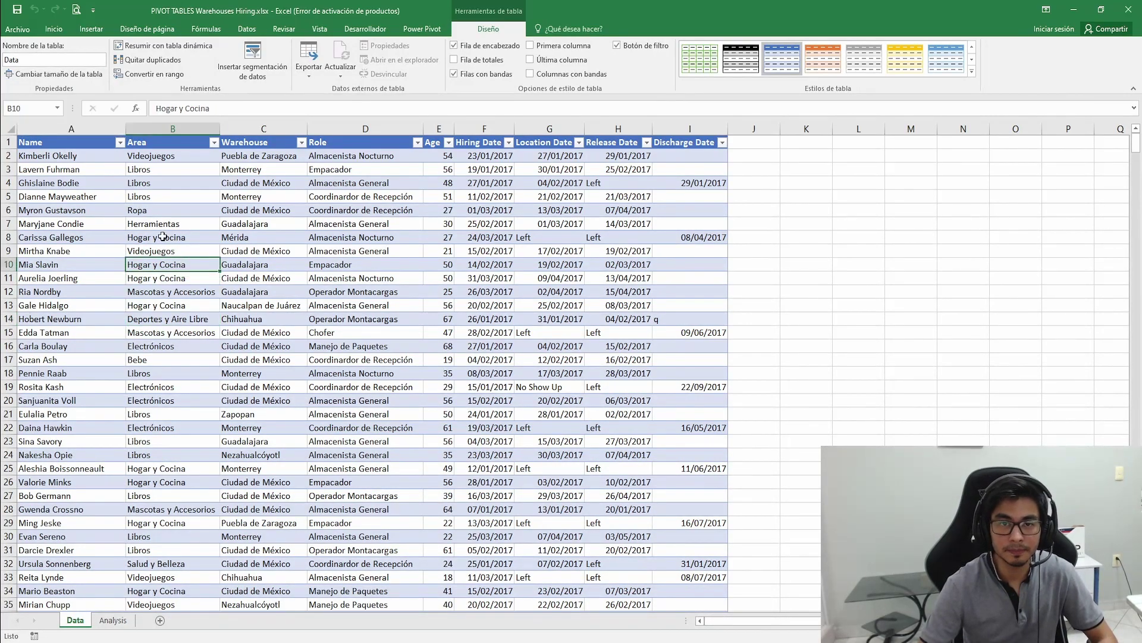
- Create a pivot table in cell B7 of the Analysis sheet from the table "data", counting the Name field as values
click(111, 625)
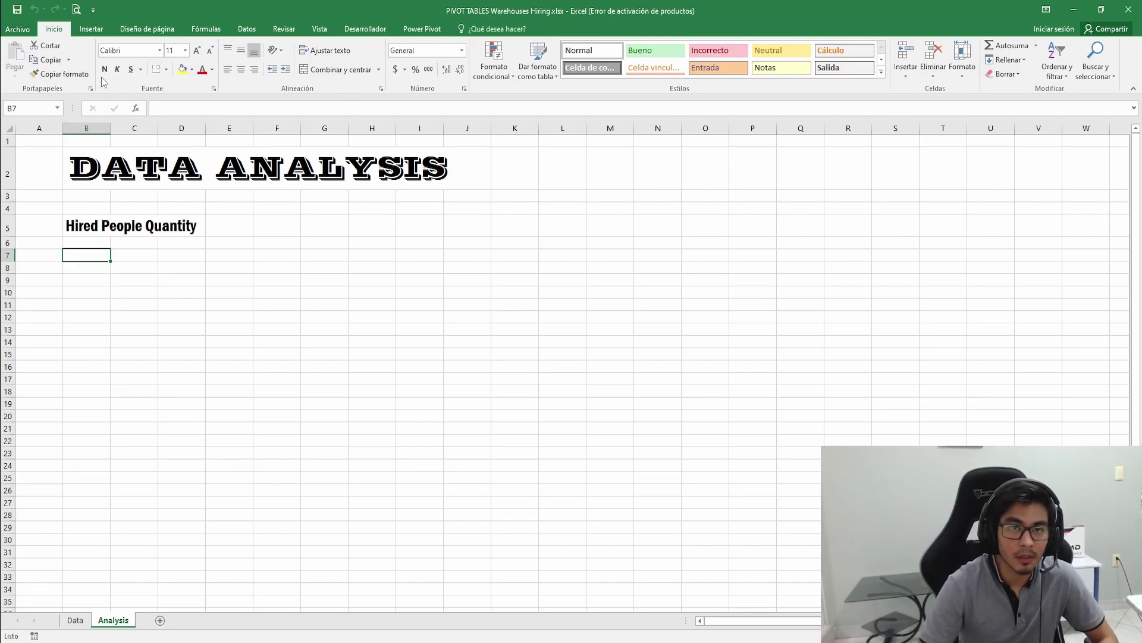
click(90, 30)
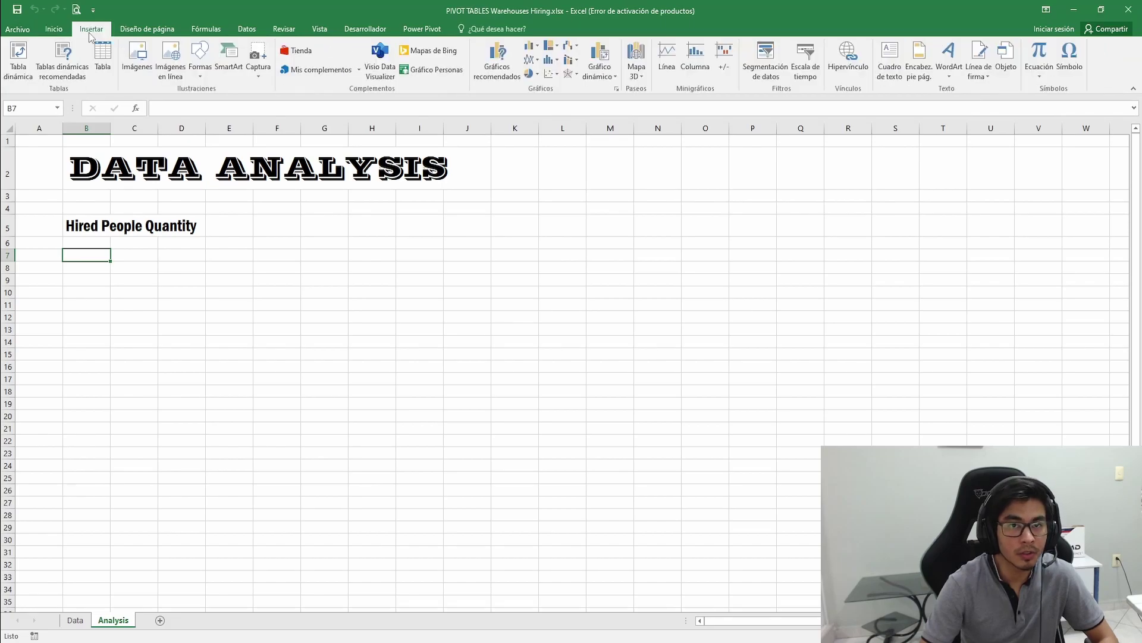
click(26, 62)
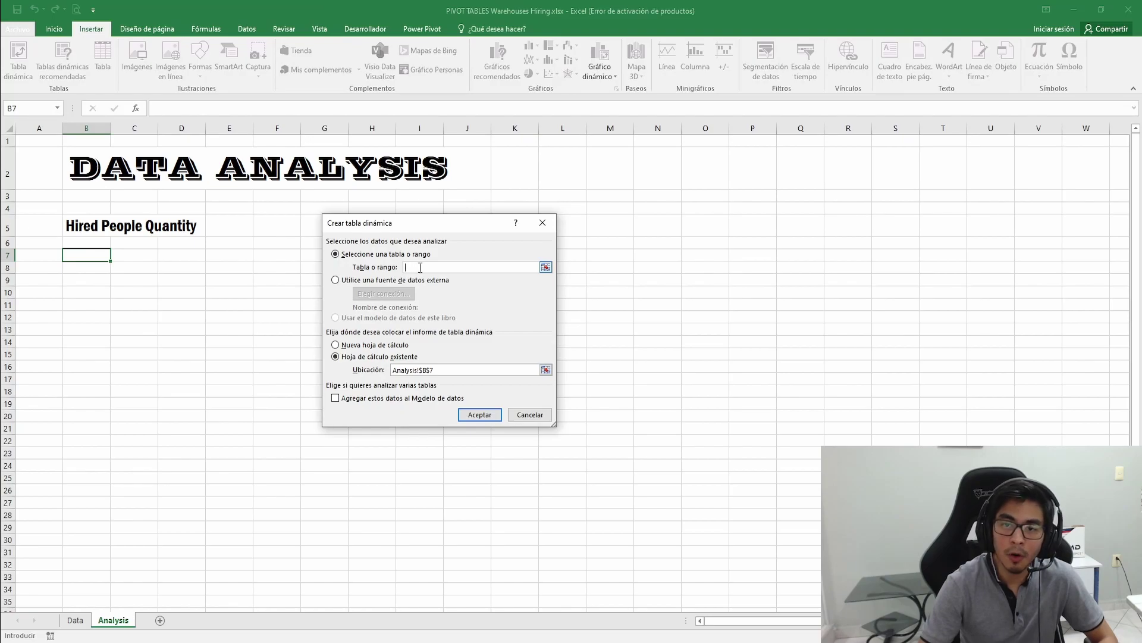
text(data)
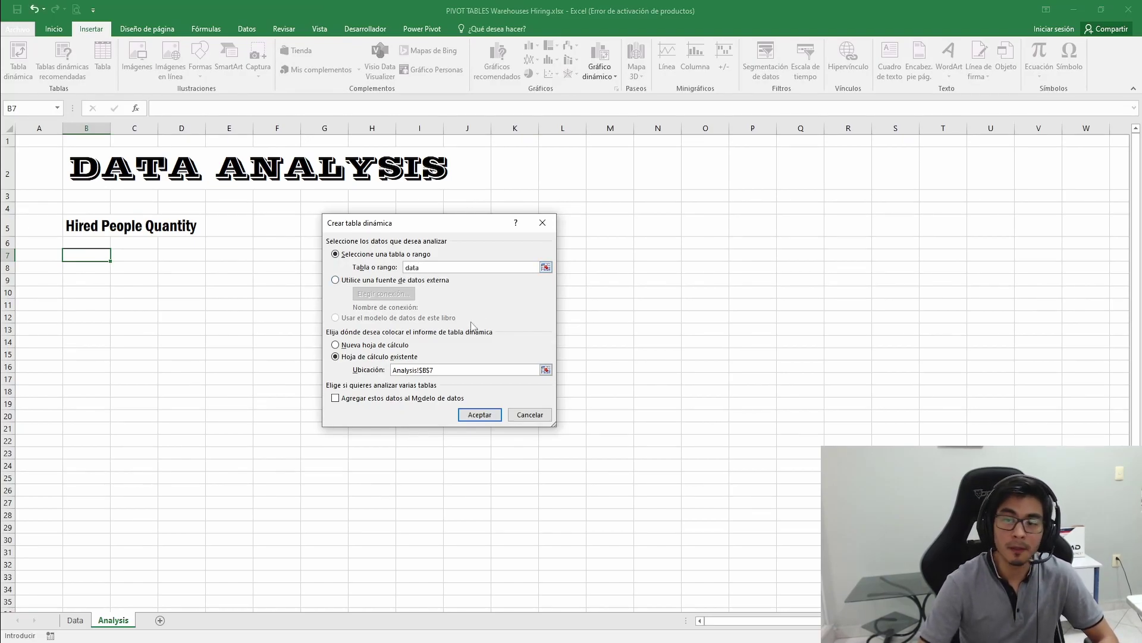
key(Return)
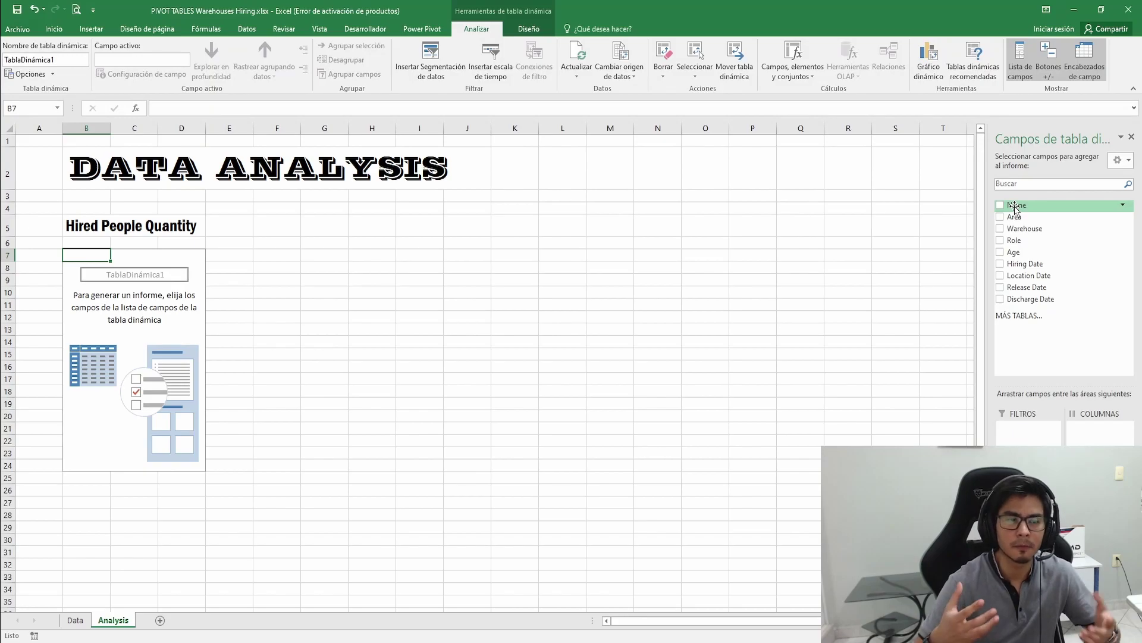
drag(1016, 208, 1100, 523)
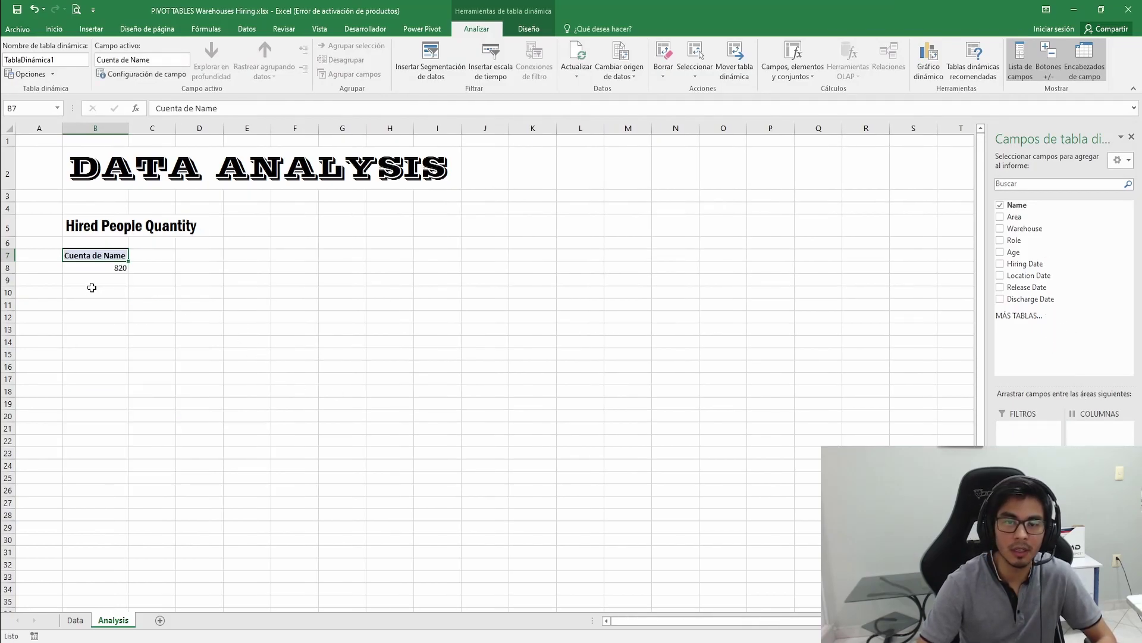
- Compare the pivot table's name count with the last row number of the table on the Data sheet
click(112, 269)
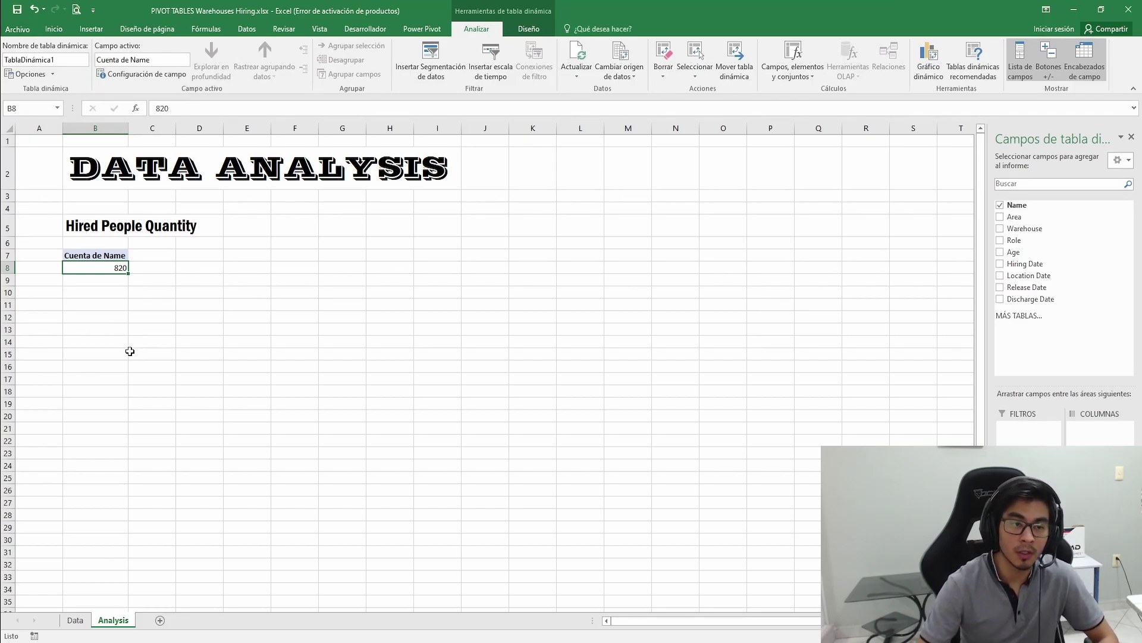
click(75, 620)
click(257, 275)
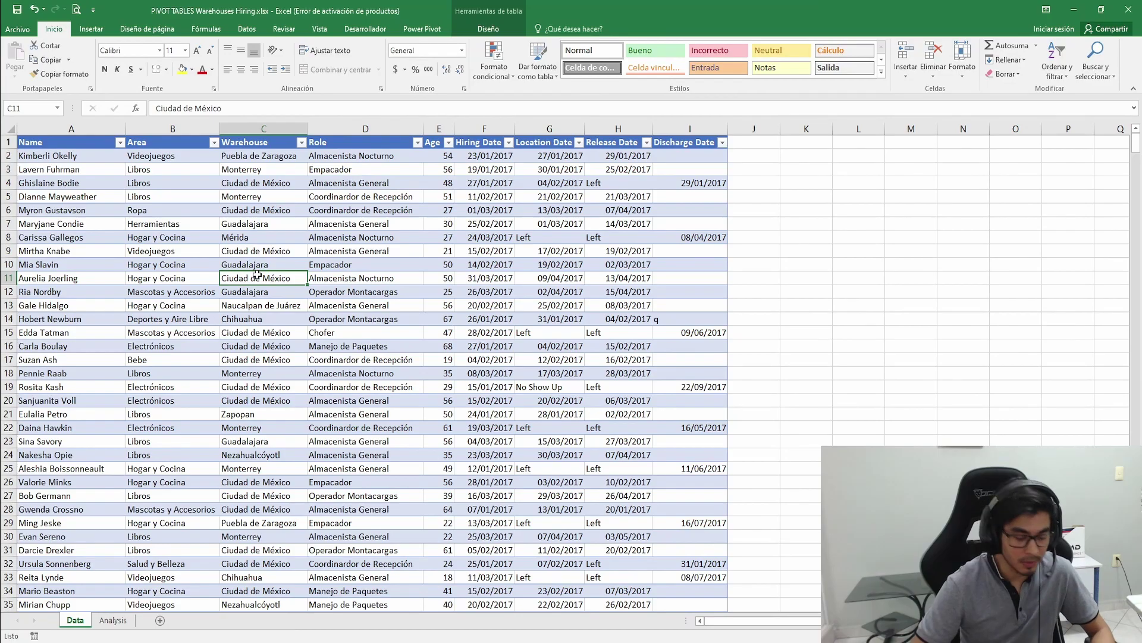
key(ctrl+Down)
key(ctrl+Left)
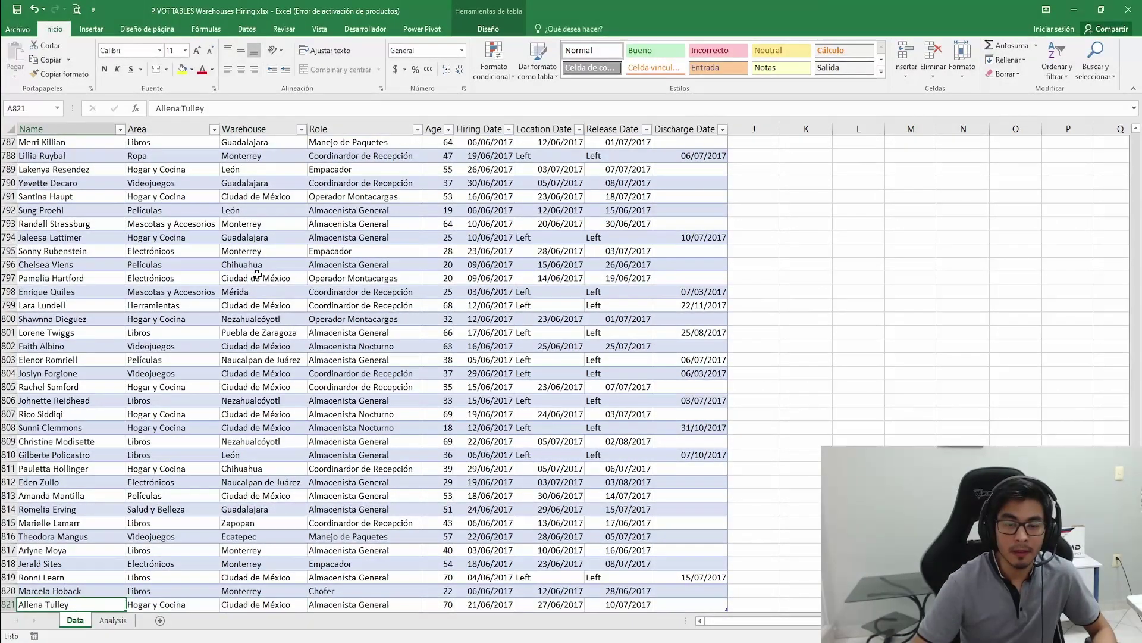
key(Right)
key(ctrl+Up)
key(Down)
key(Down)
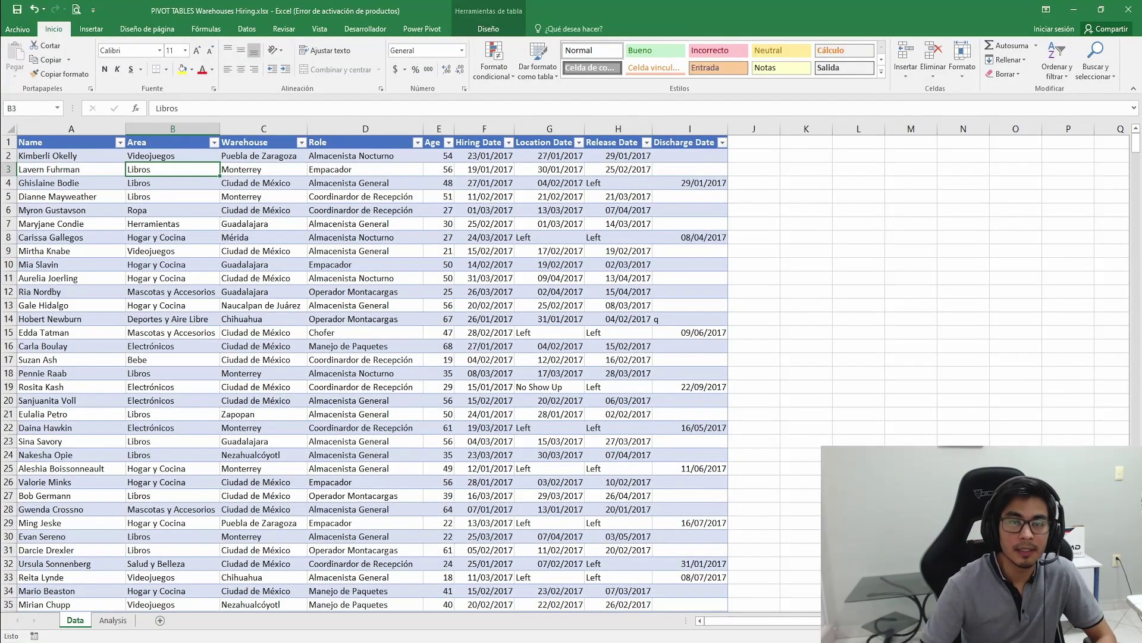
- Enter the heading "Located People Quantity" in cell B12 of the Analysis sheet
click(119, 618)
click(93, 315)
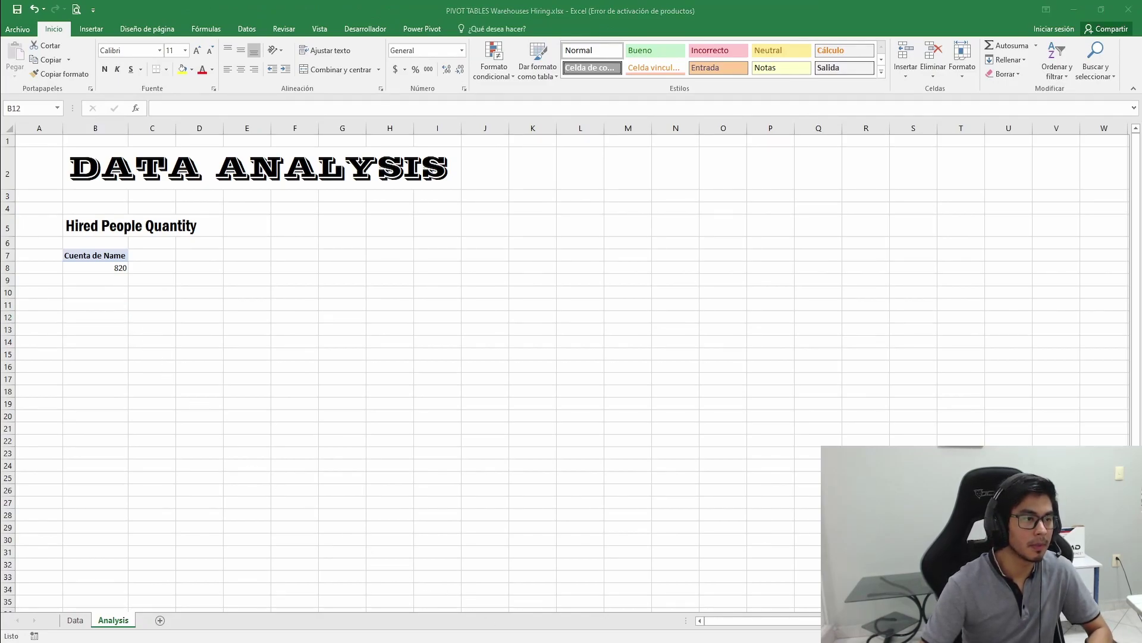
key(alt+Tab)
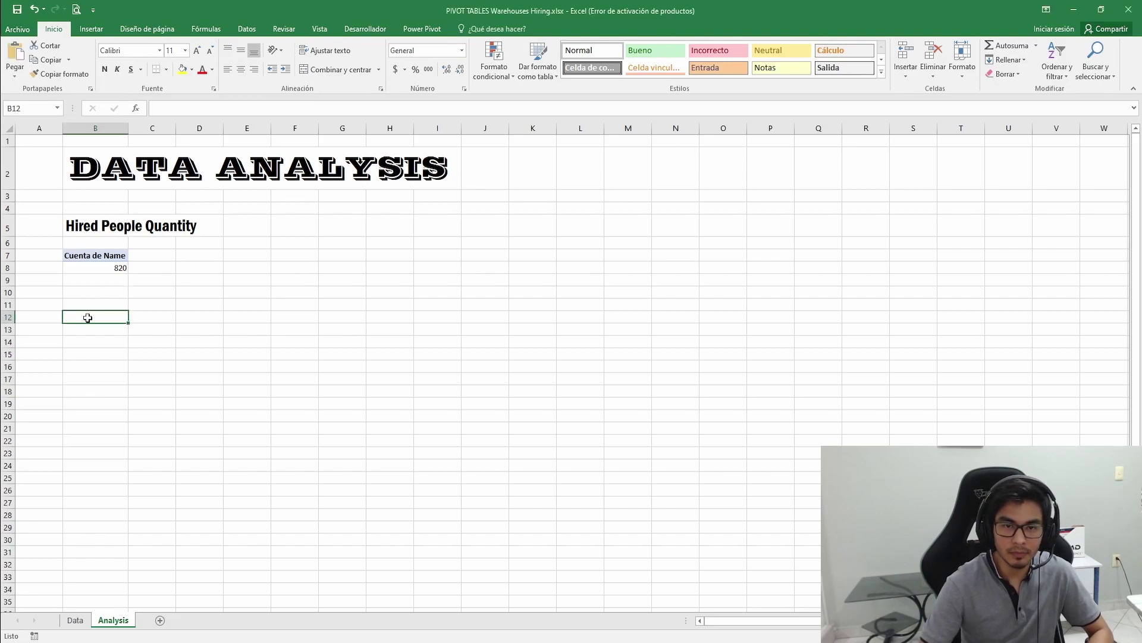
text(Located People Quantity)
- Apply the formatting of the "Hired People Quantity" heading to the "Located People Quantity" heading in cell B12
click(96, 232)
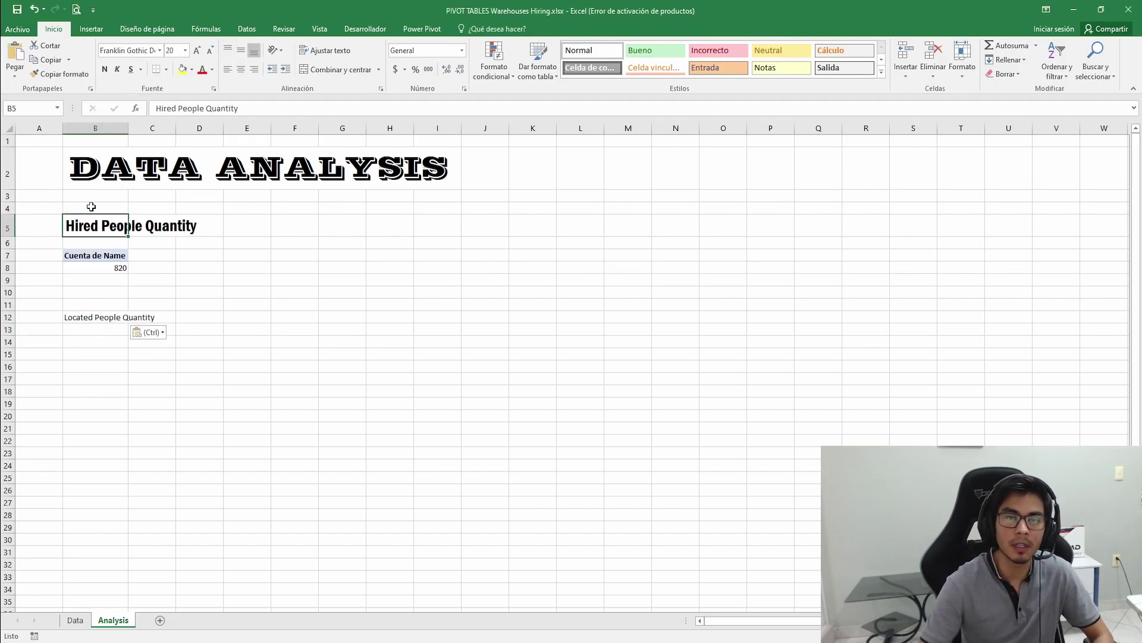
click(60, 74)
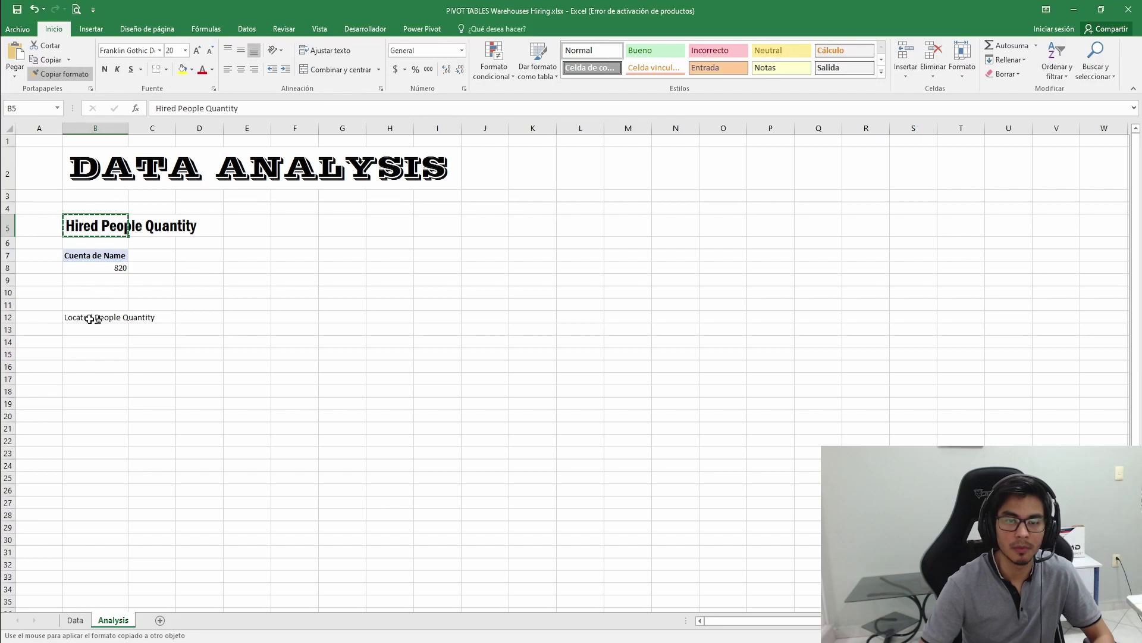
click(92, 318)
- Create a pivot table in cell B15 of the Analysis sheet from the table "data", counting the Location Date field as values
click(88, 355)
click(88, 361)
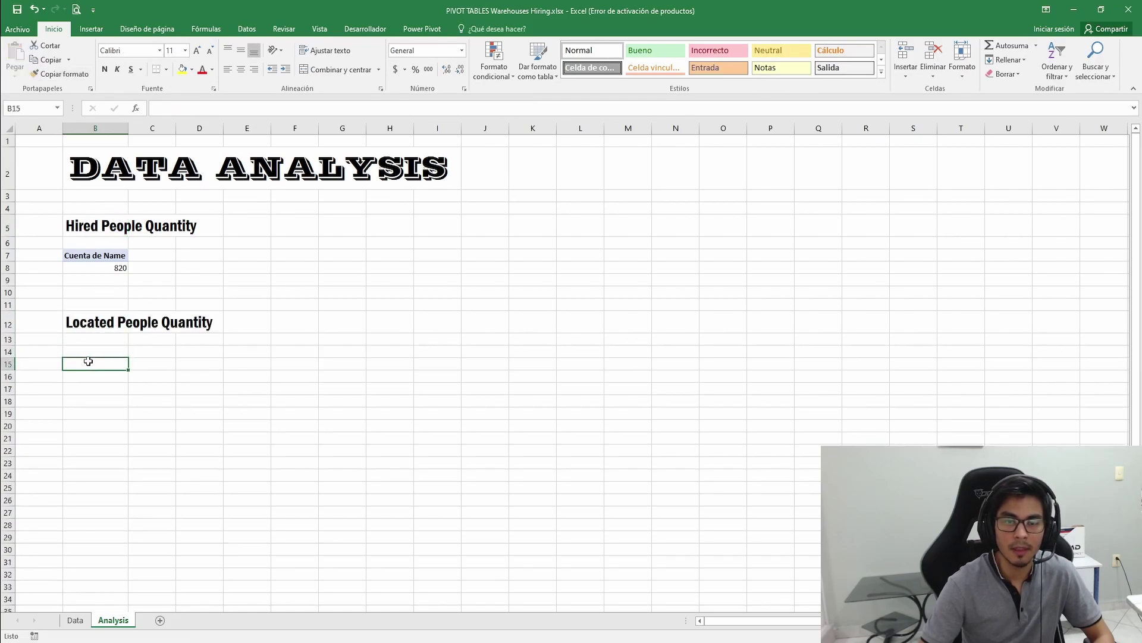
click(91, 29)
click(18, 59)
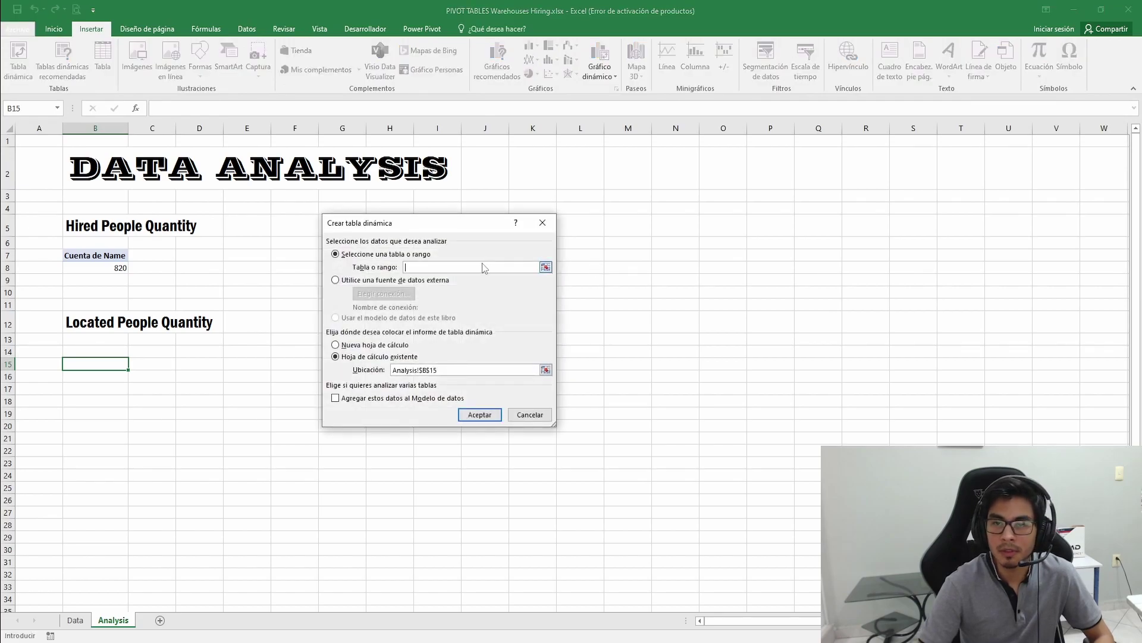
text(data)
key(Return)
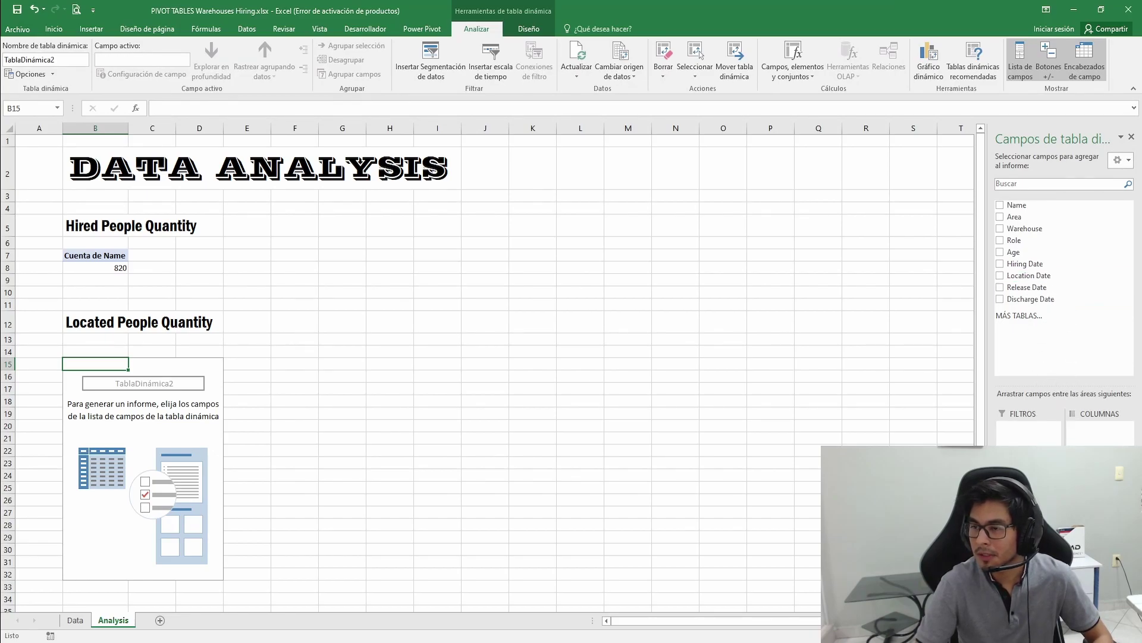
click(1000, 275)
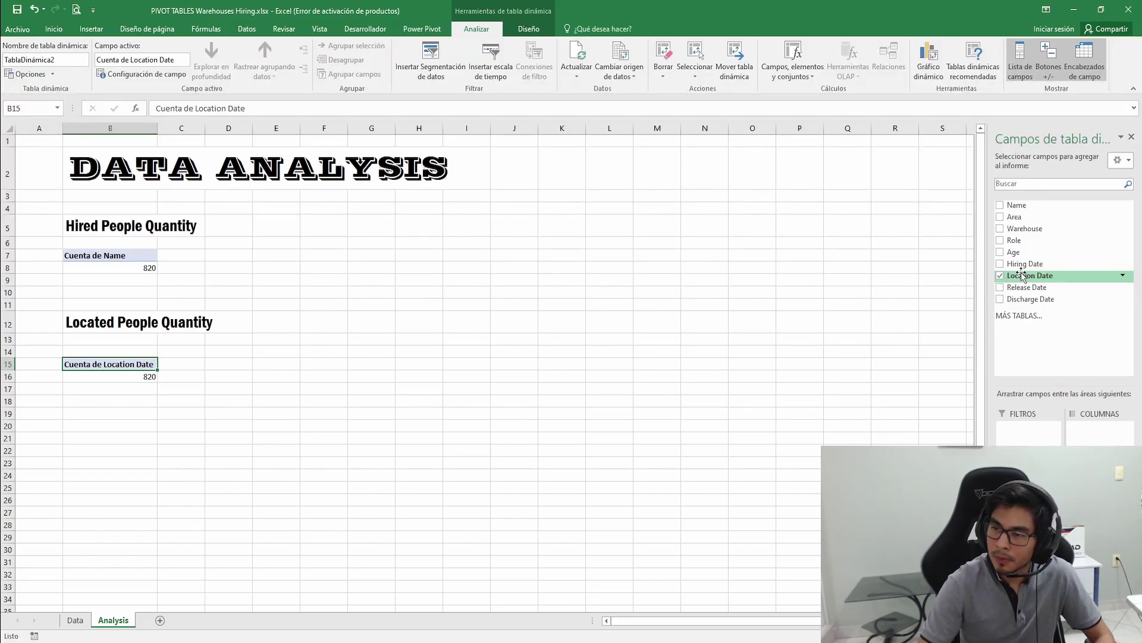
- Add Location Date as a report filter to the located people pivot table and exclude the items Left and No Show Up
drag(1027, 276, 1034, 443)
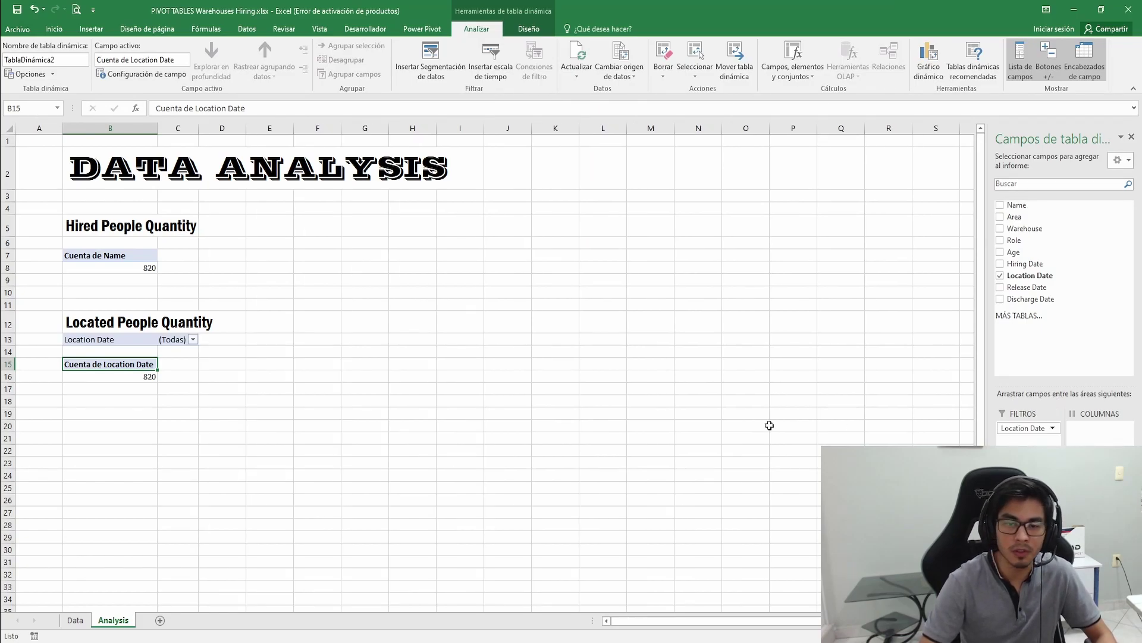
click(193, 339)
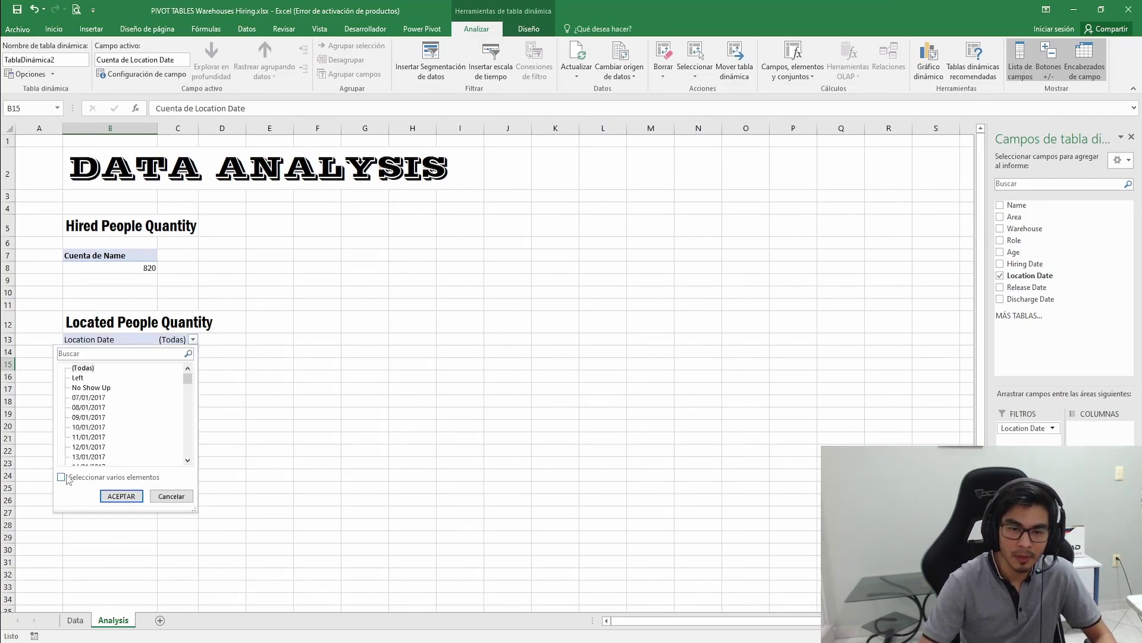
click(75, 377)
click(74, 388)
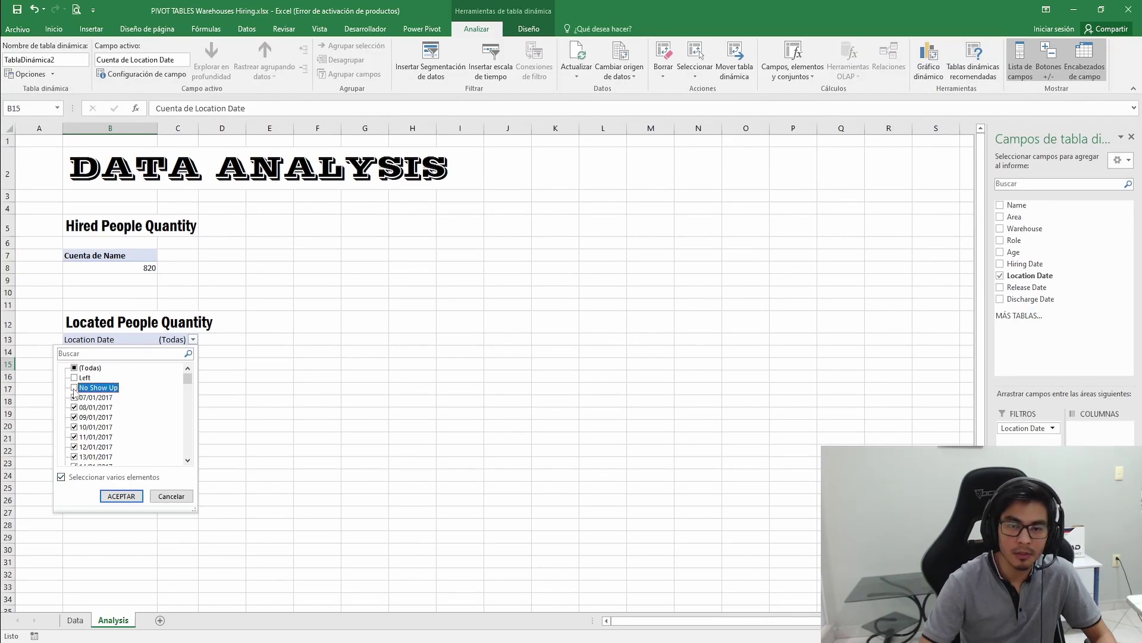
click(122, 496)
click(270, 374)
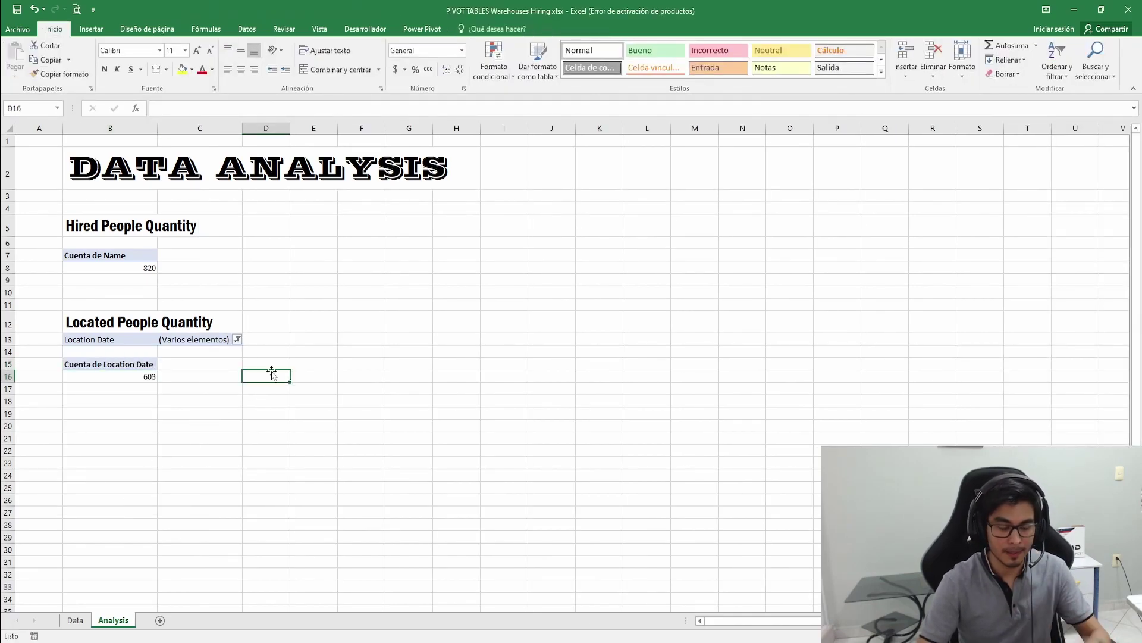
- Enter the heading "Released People Quantity" in cell B19 and give it the formatting of the "Located People Quantity" heading
click(324, 385)
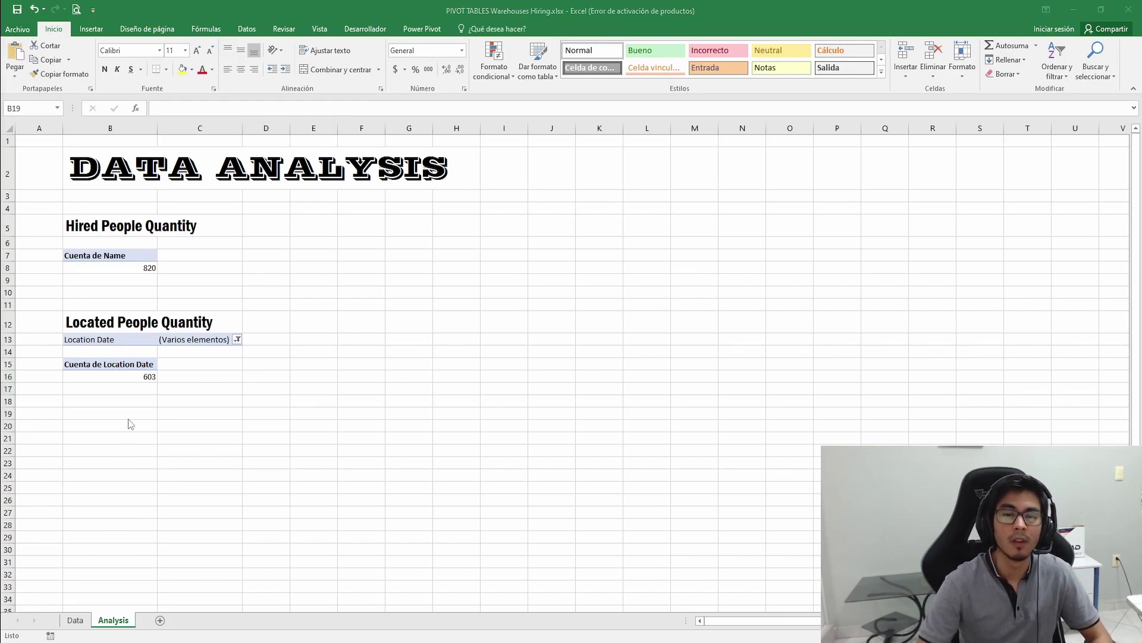
click(88, 410)
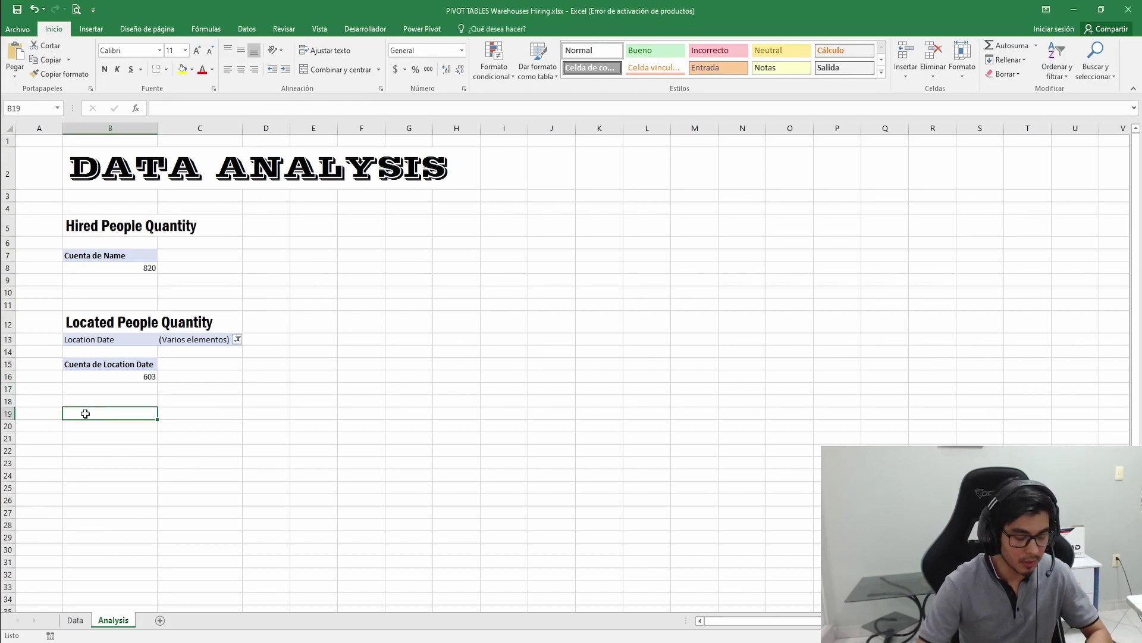
key(ctrl+v)
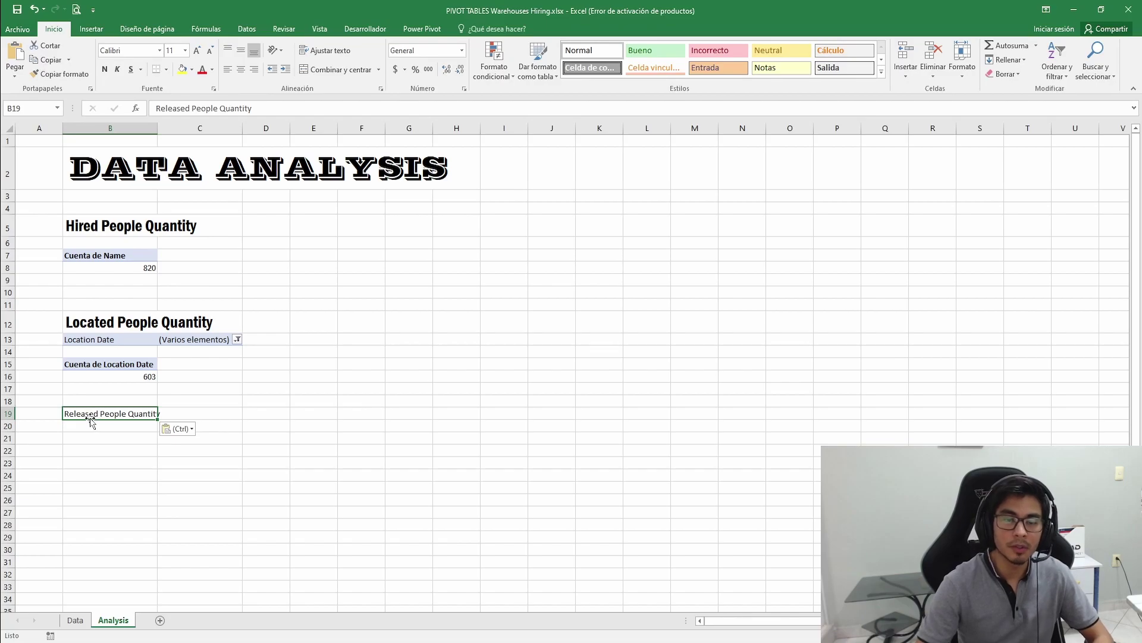
click(84, 325)
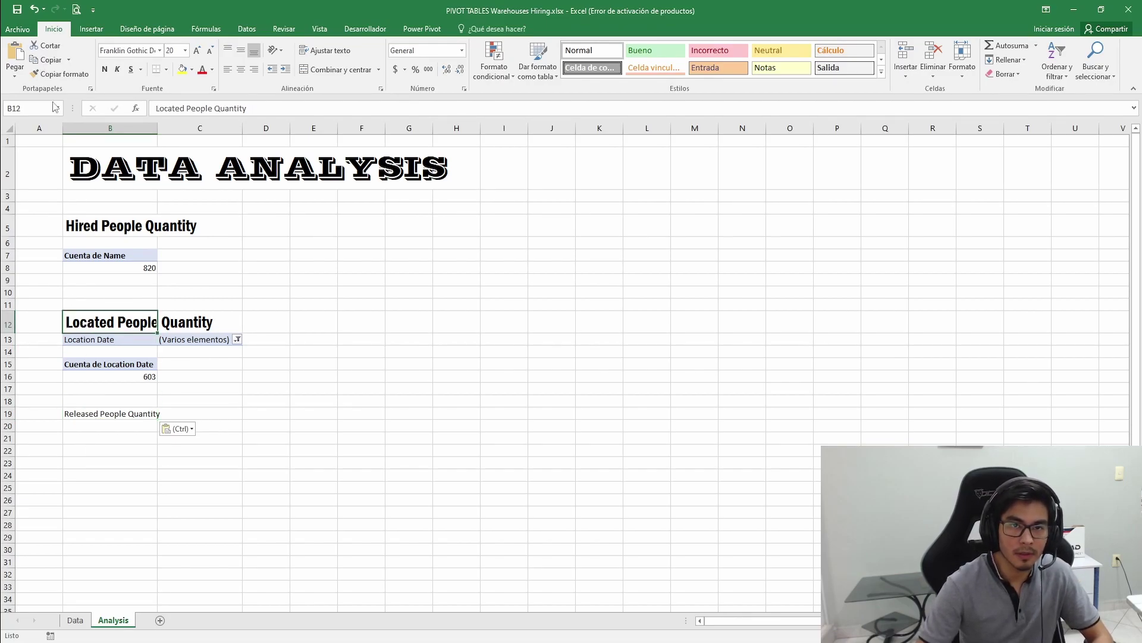
click(60, 74)
click(75, 412)
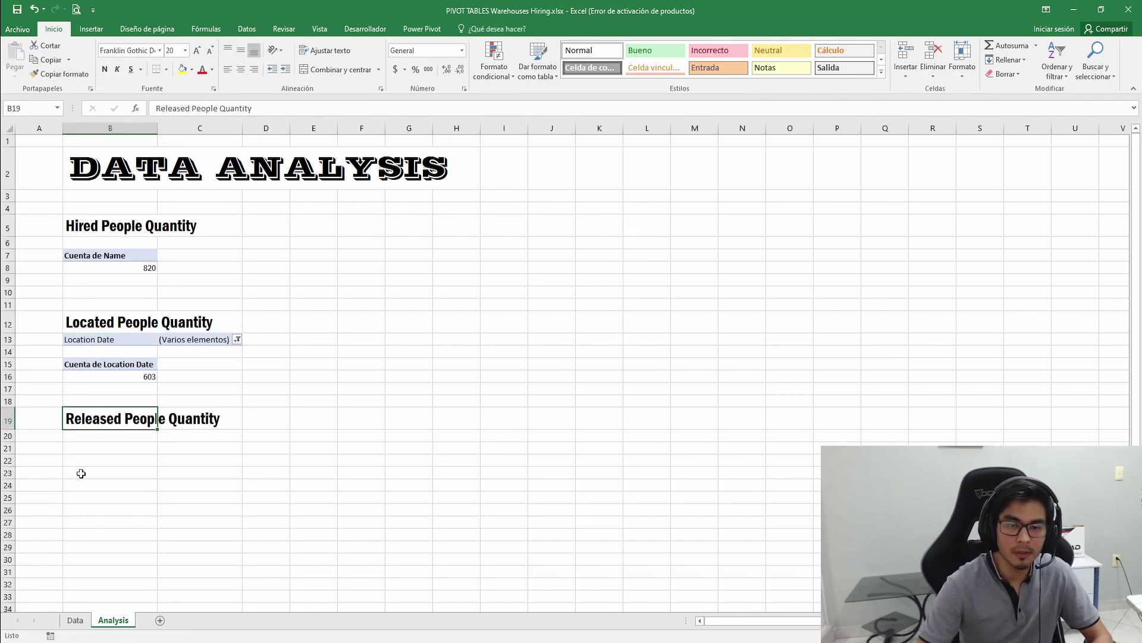
- Create a pivot table in cell B22 from the table "data", counting the Release Date field as values
click(80, 471)
click(84, 459)
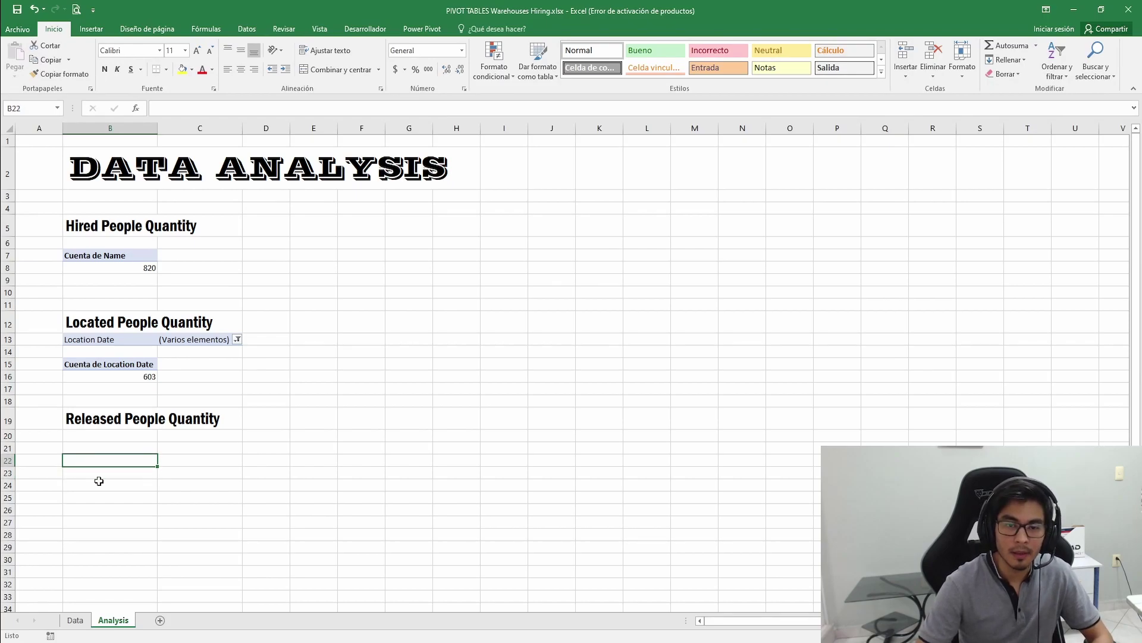
click(91, 29)
click(18, 60)
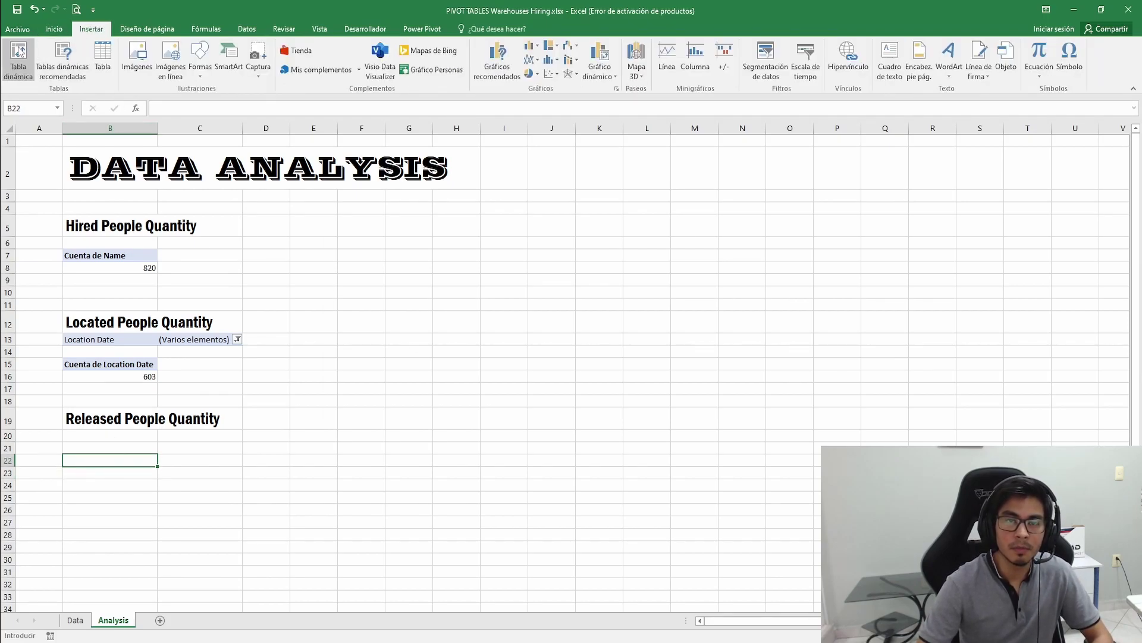
text(data)
key(Return)
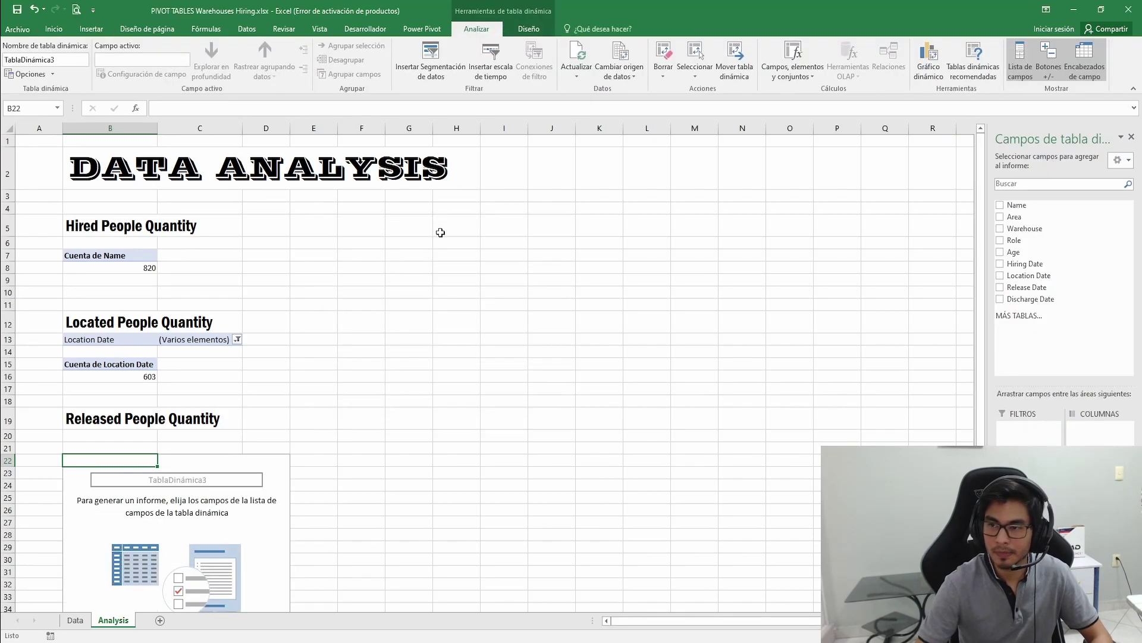
drag(1037, 288, 1099, 544)
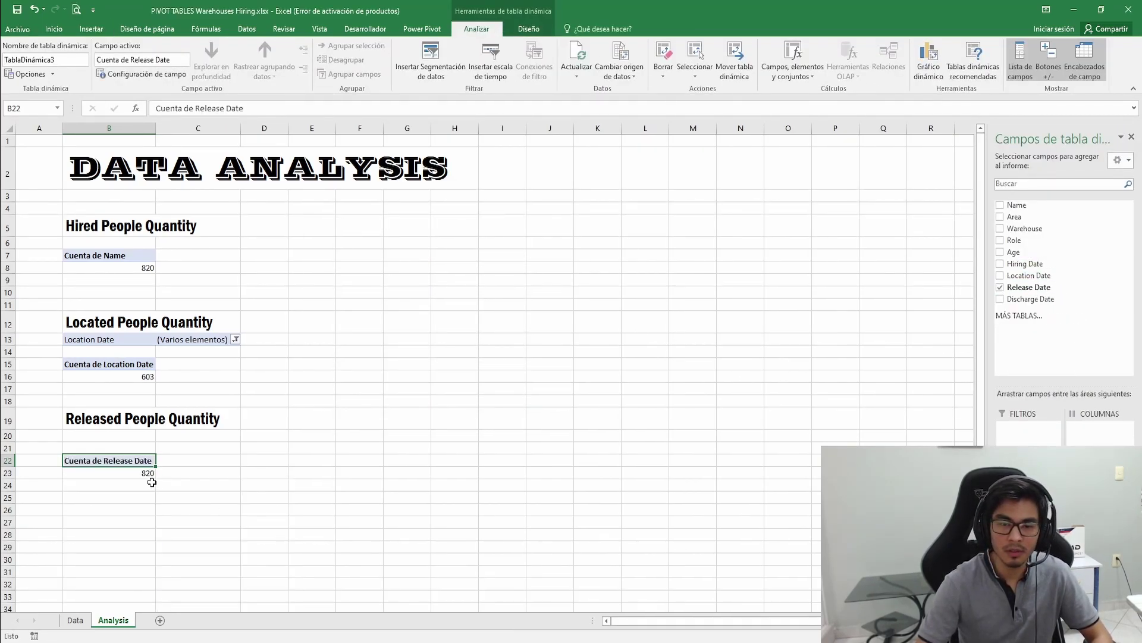
- Add Release Date as a report filter to the released people pivot table and exclude the item Left
drag(1021, 288, 1028, 428)
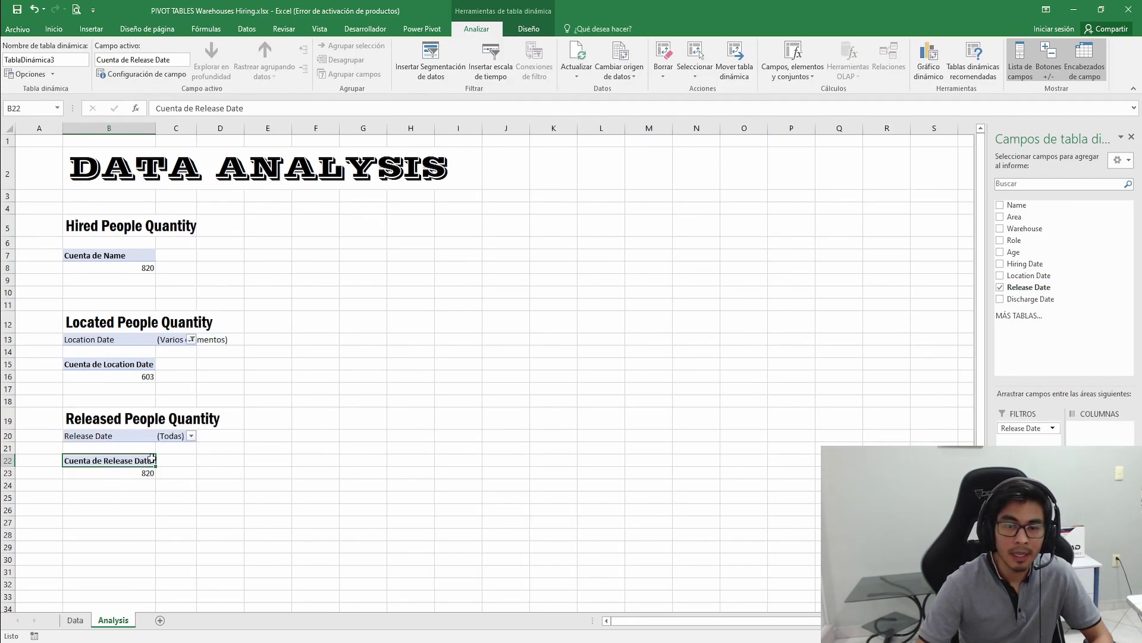
click(191, 435)
click(59, 573)
click(74, 474)
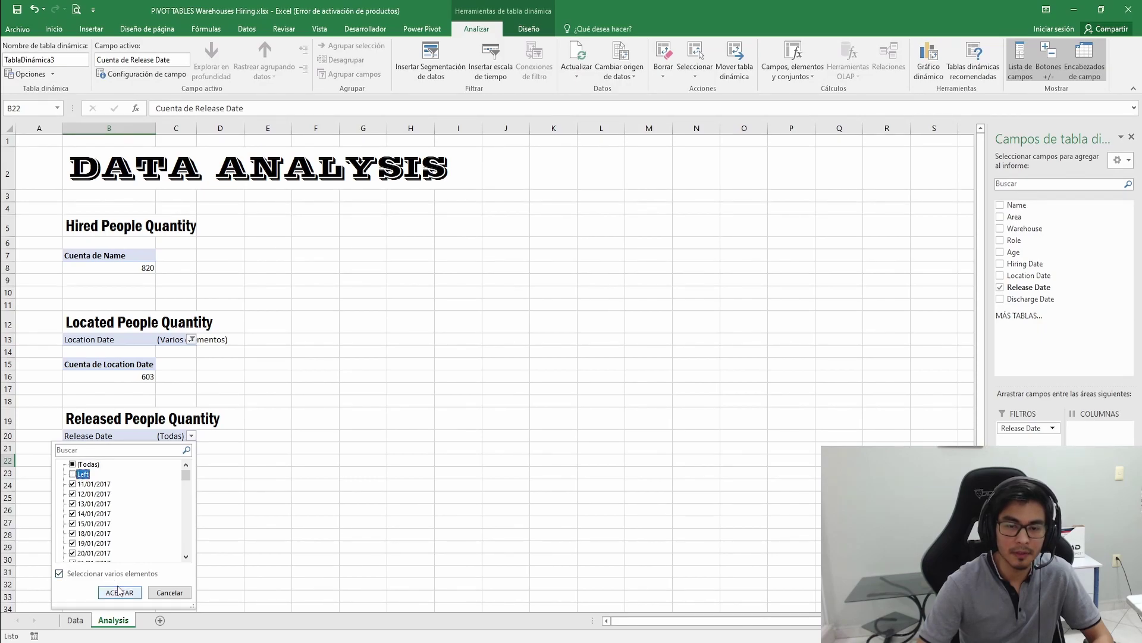
click(119, 592)
click(183, 483)
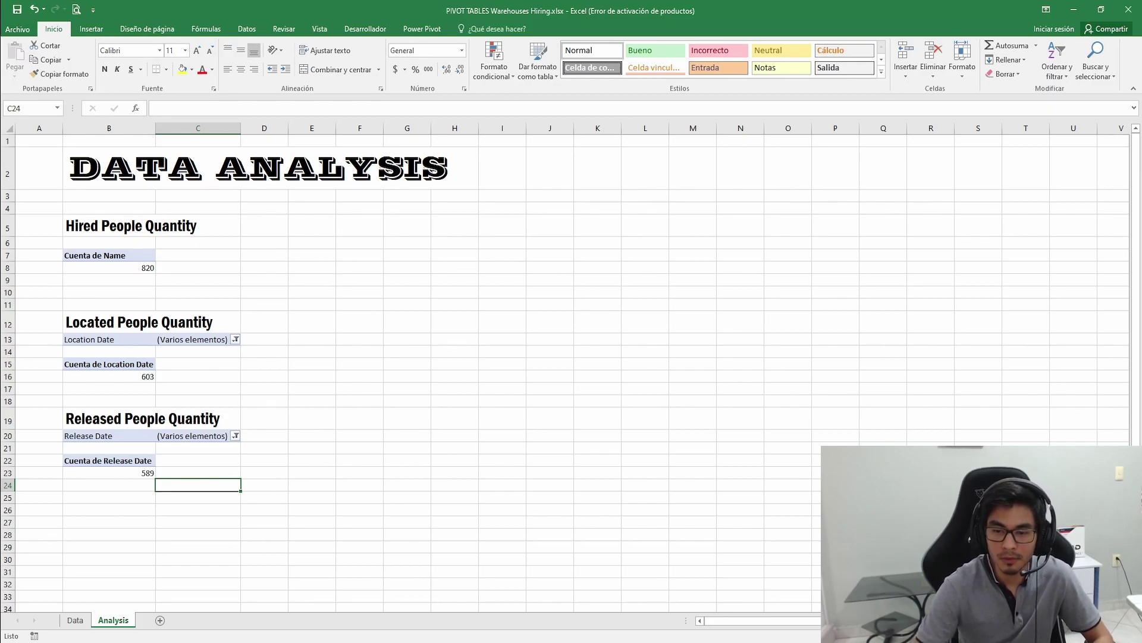
- Enter the heading "Discharged People Quantity" in cell F5 and give it the formatting of the "Hired People Quantity" heading
key(alt+Tab)
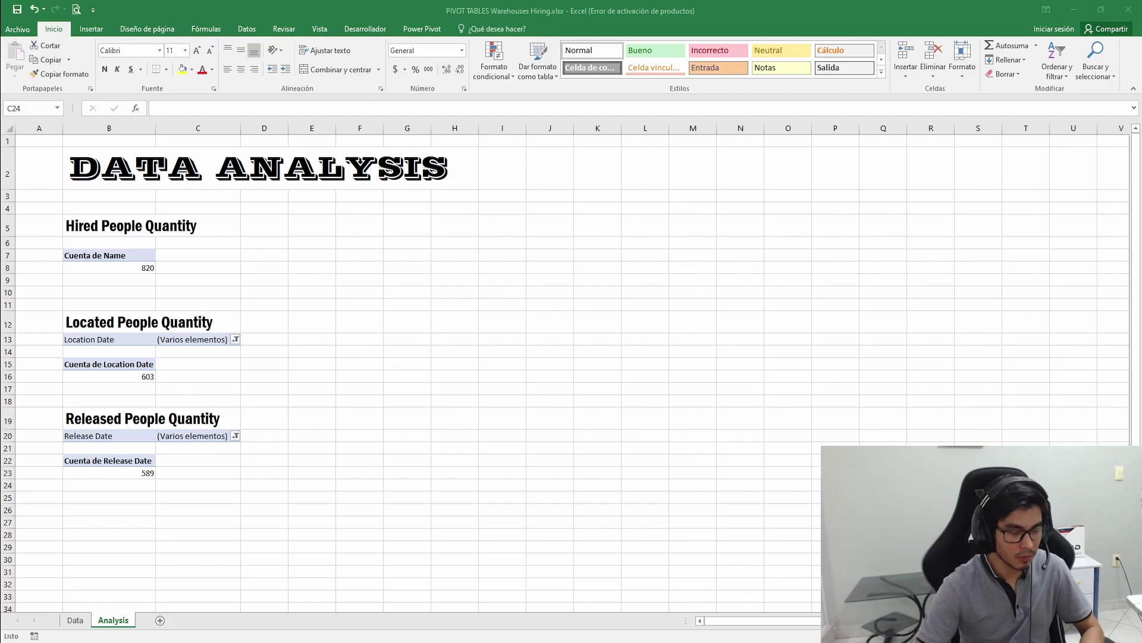
key(alt+Tab)
click(358, 229)
key(ctrl+v)
click(127, 226)
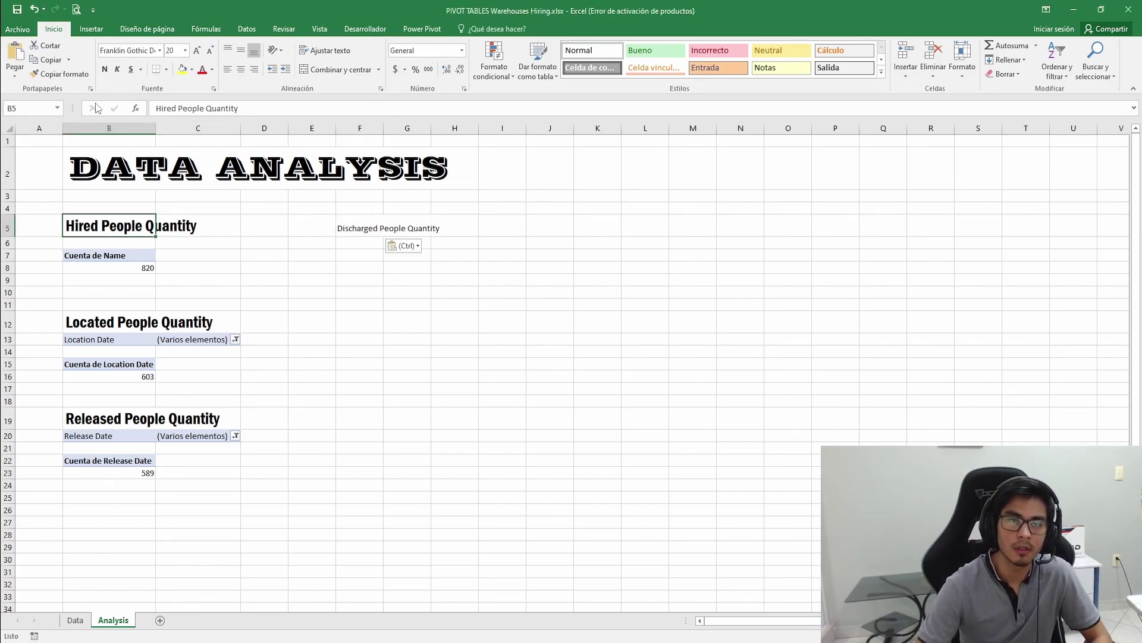
click(59, 74)
click(368, 226)
- Create a pivot table in cell F7 from the hiring table, counting the Discharge Date field as values
click(365, 257)
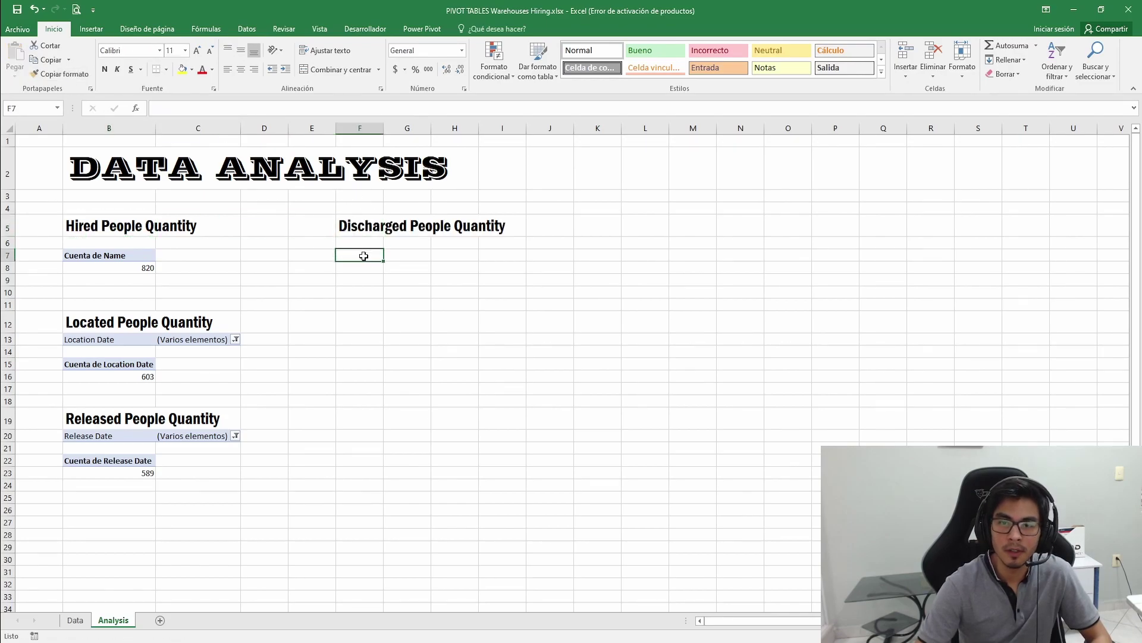
click(91, 28)
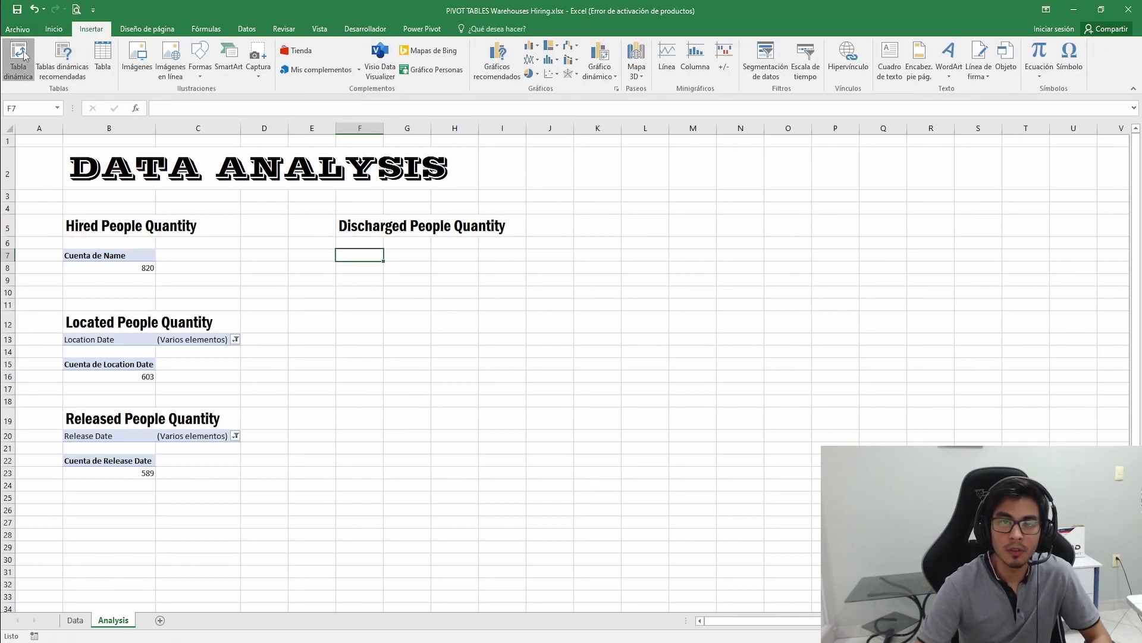
click(18, 59)
text(Tabla1)
key(Return)
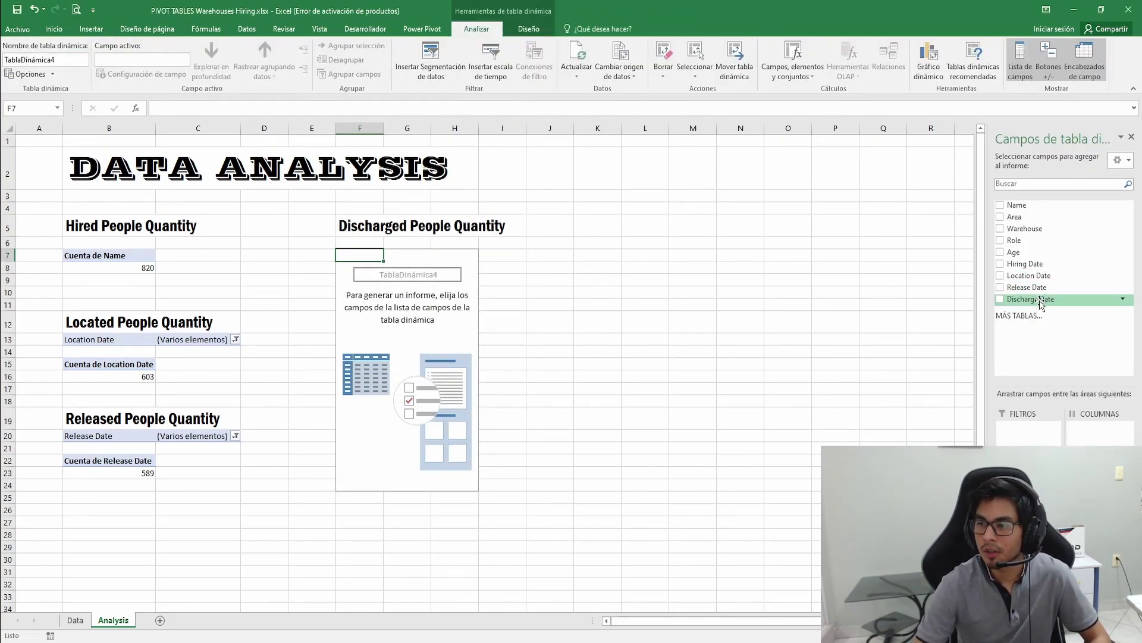
click(1000, 299)
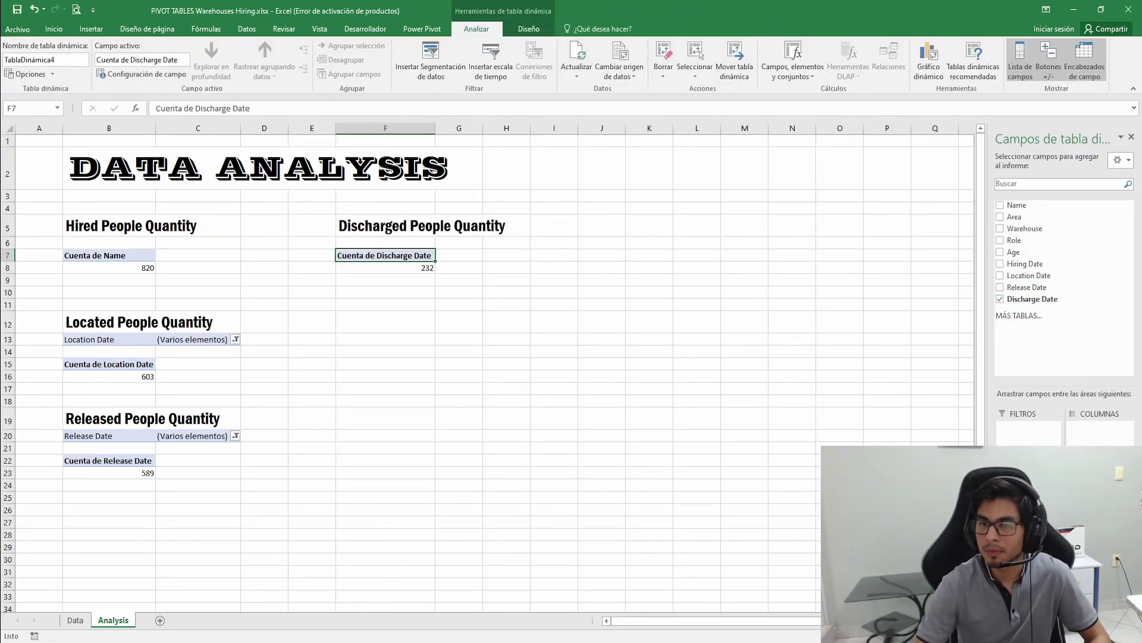
- Refresh the discharged people pivot table
click(412, 268)
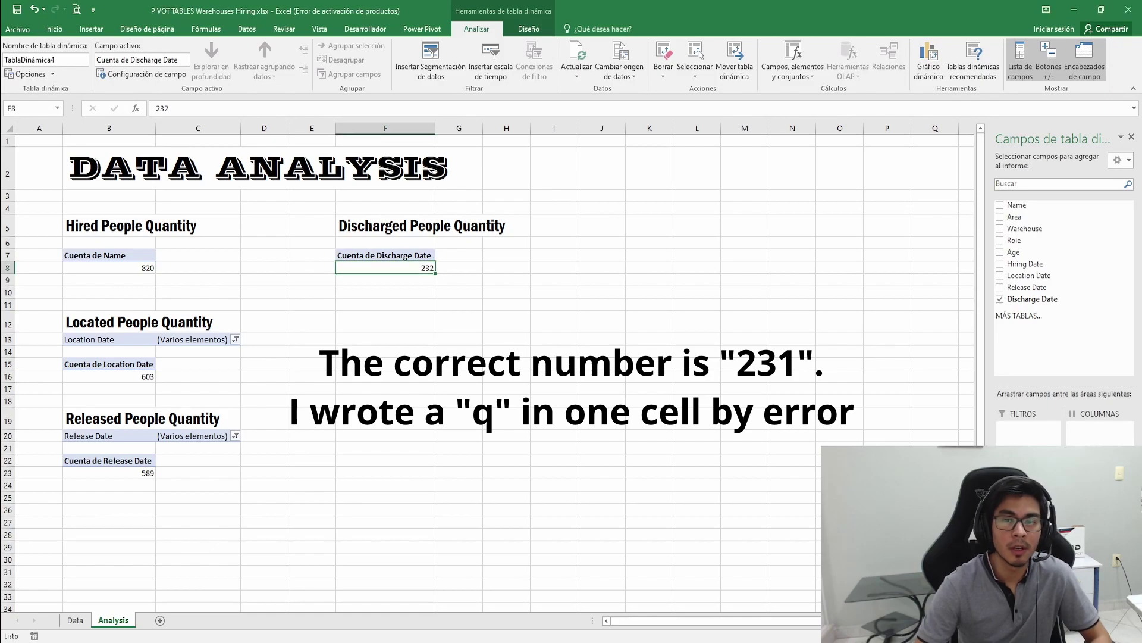
right_click(379, 263)
click(426, 320)
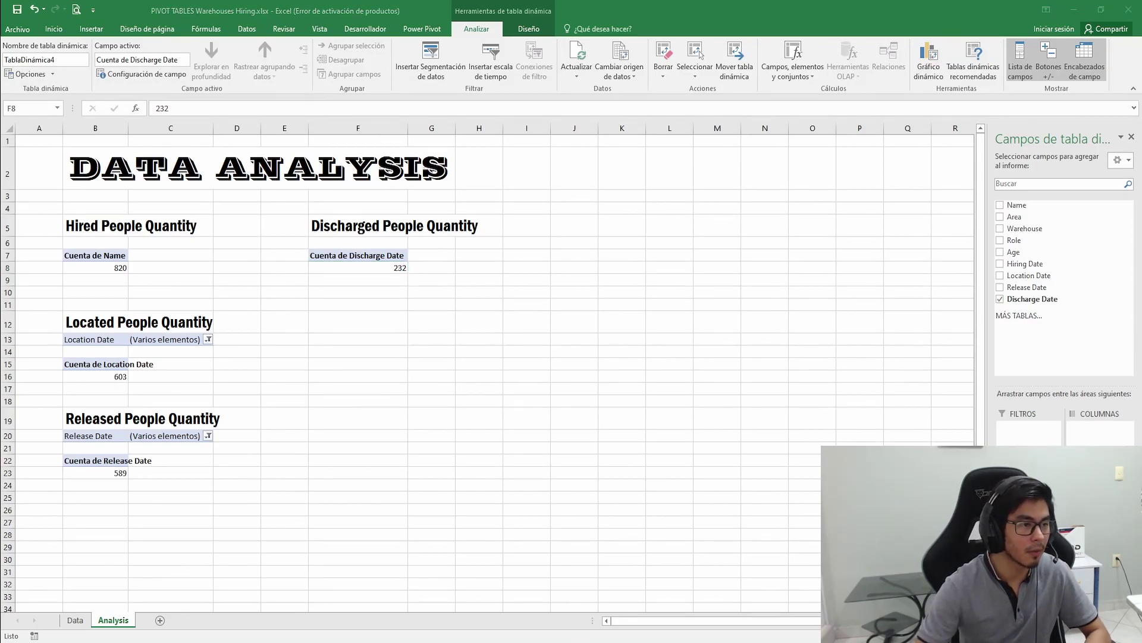
- Enter the heading "Age by Role" in cell F12 and give it the formatting of the "Discharged People Quantity" heading
key(alt+Tab)
click(333, 324)
key(ctrl+v)
click(336, 226)
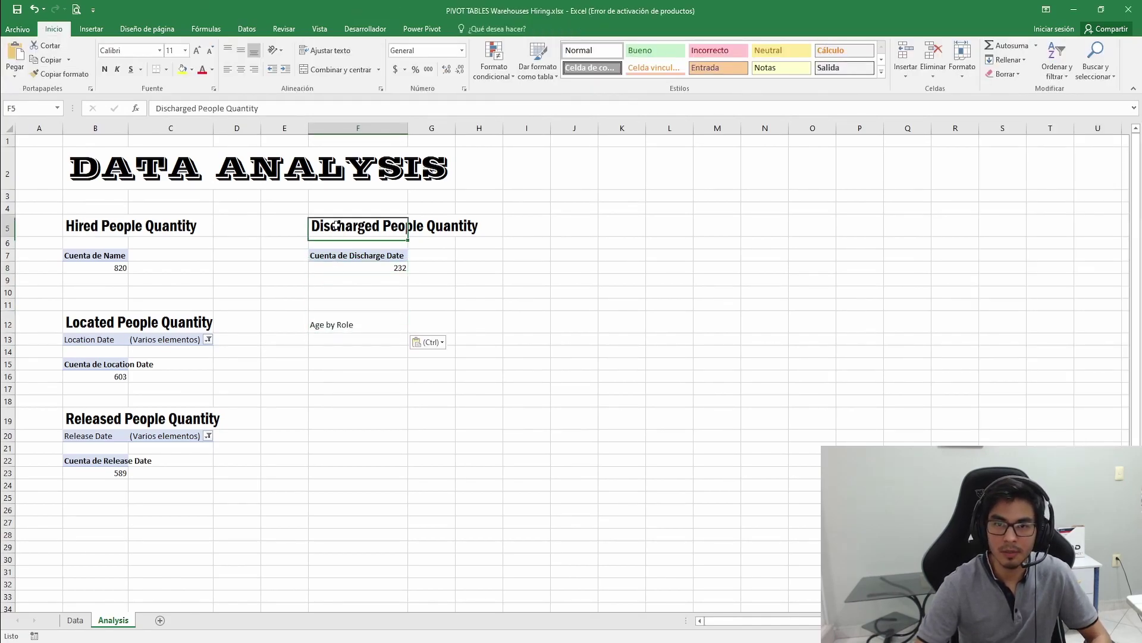
click(60, 74)
click(342, 324)
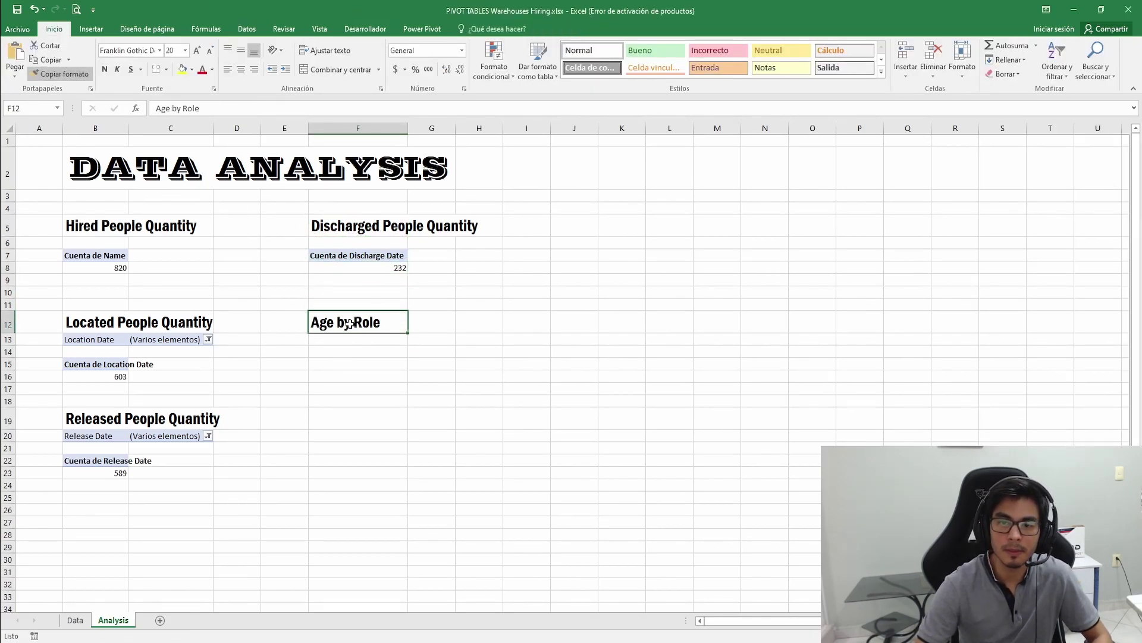
- Insert an empty pivot table in cell F14 below the "Age by Role" heading, with the hiring table as its source
click(91, 28)
click(349, 361)
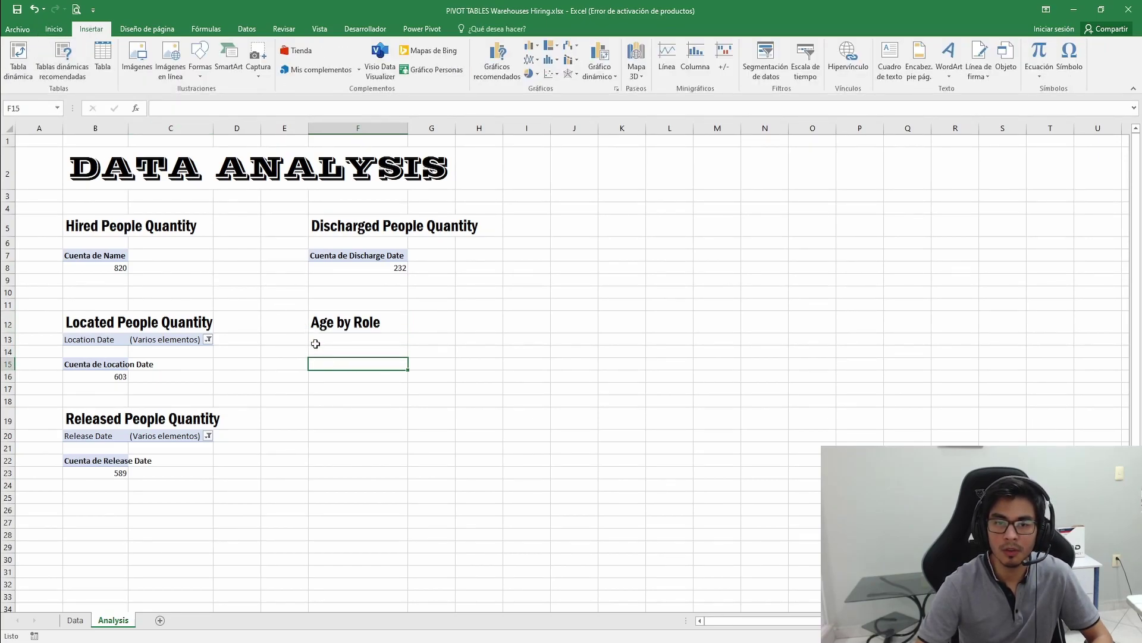
click(324, 352)
click(19, 64)
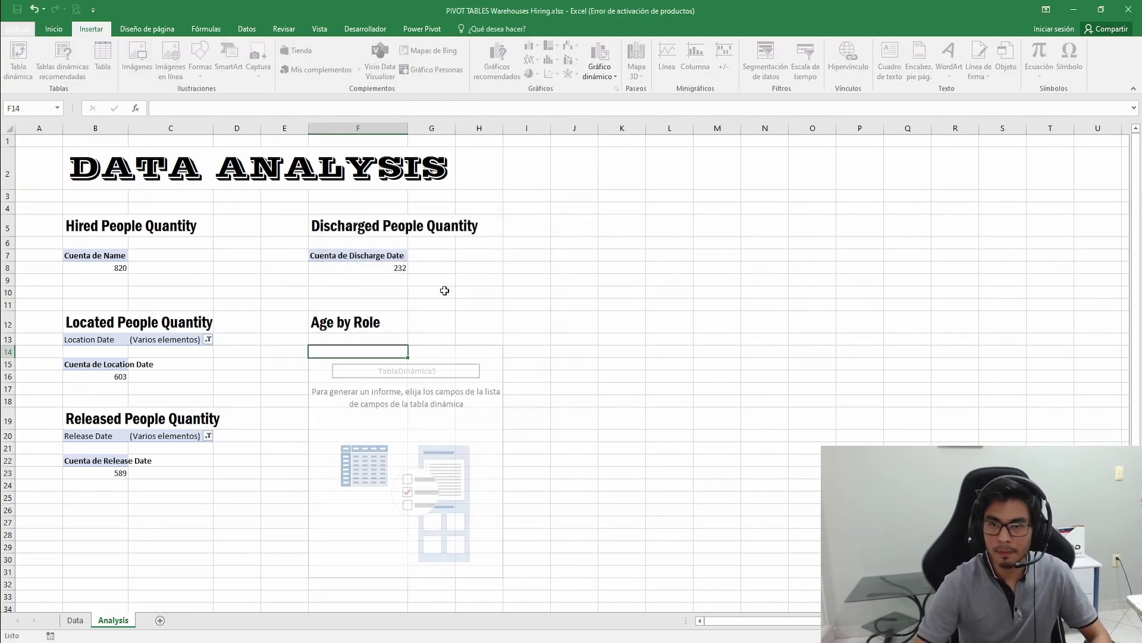
key(Return)
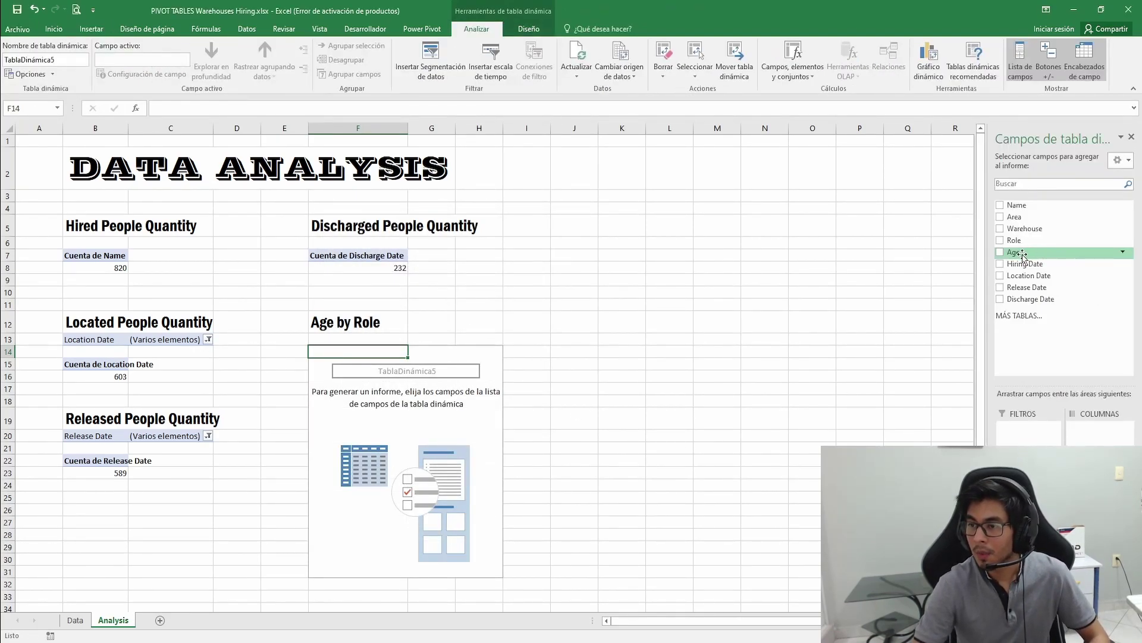
- Lay out the Age by Role pivot table with Age and Role nested as rows and a count of Name as values
drag(1023, 257, 1028, 511)
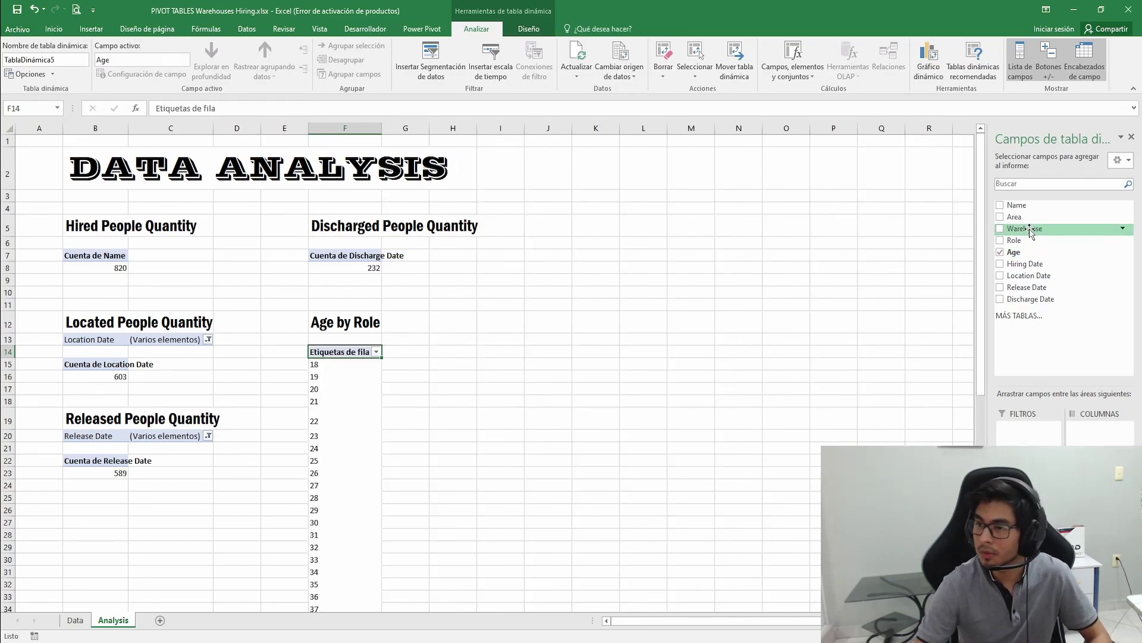
drag(1017, 205, 1098, 513)
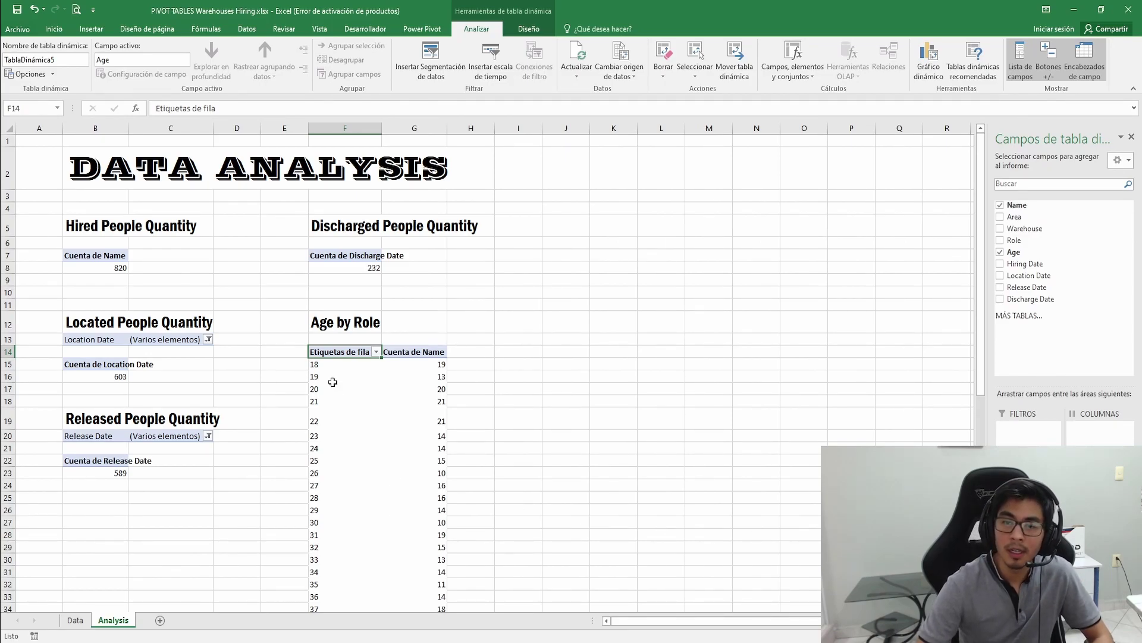
scroll(335, 386, down, 10)
scroll(337, 388, up, 10)
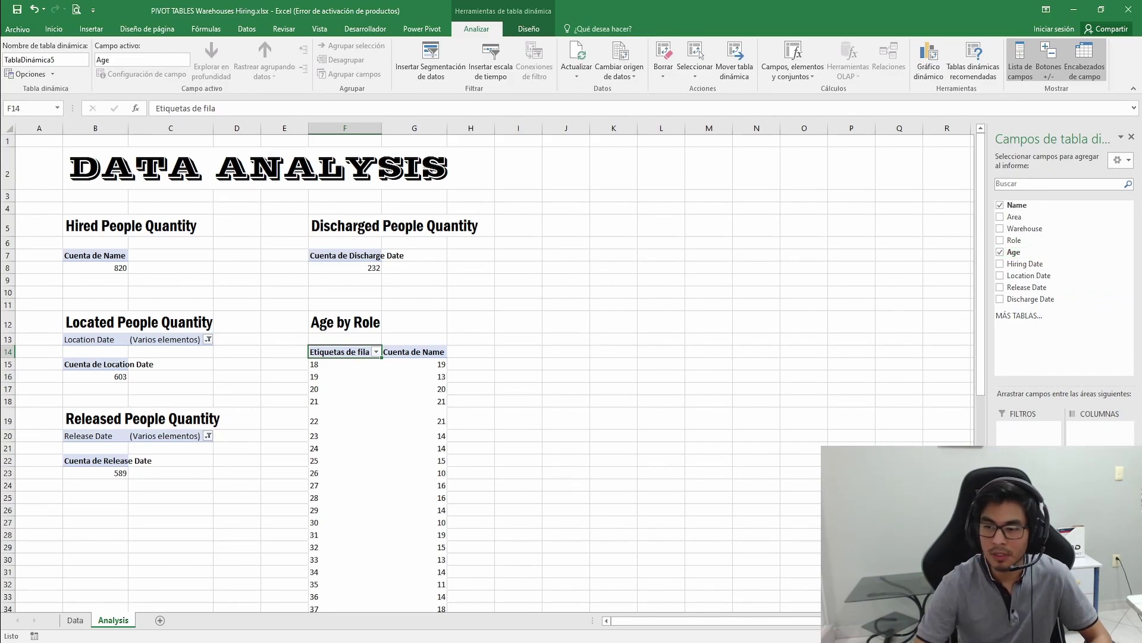
click(1000, 240)
scroll(373, 393, up, 2)
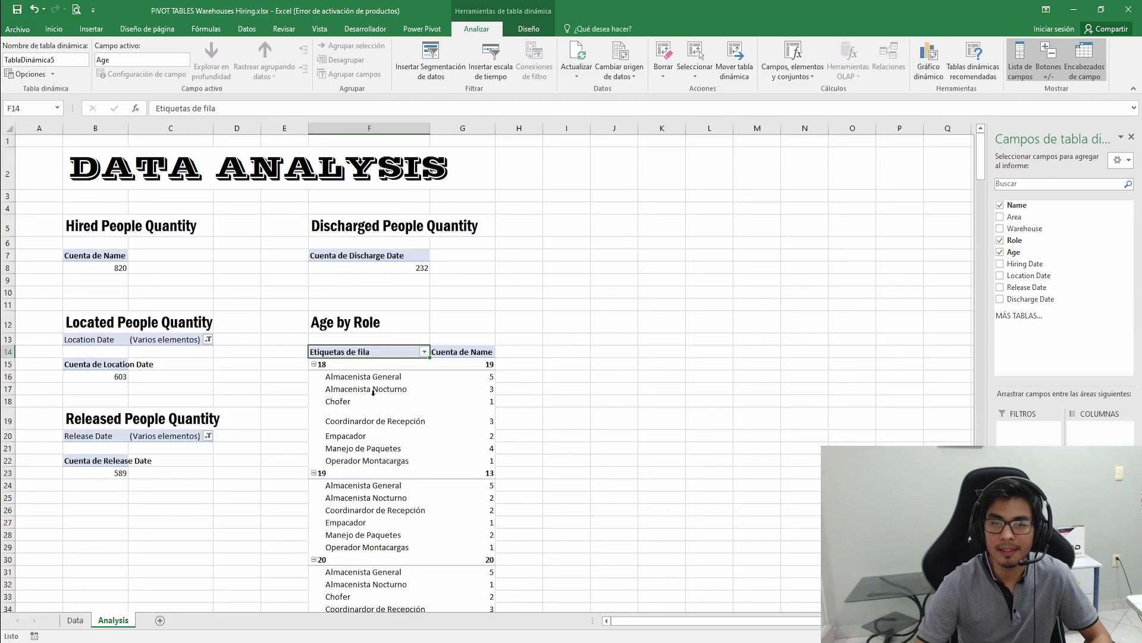
- Collapse the entire Age field in the Age by Role pivot table to hide the roles under each age
mouse_move(491, 364)
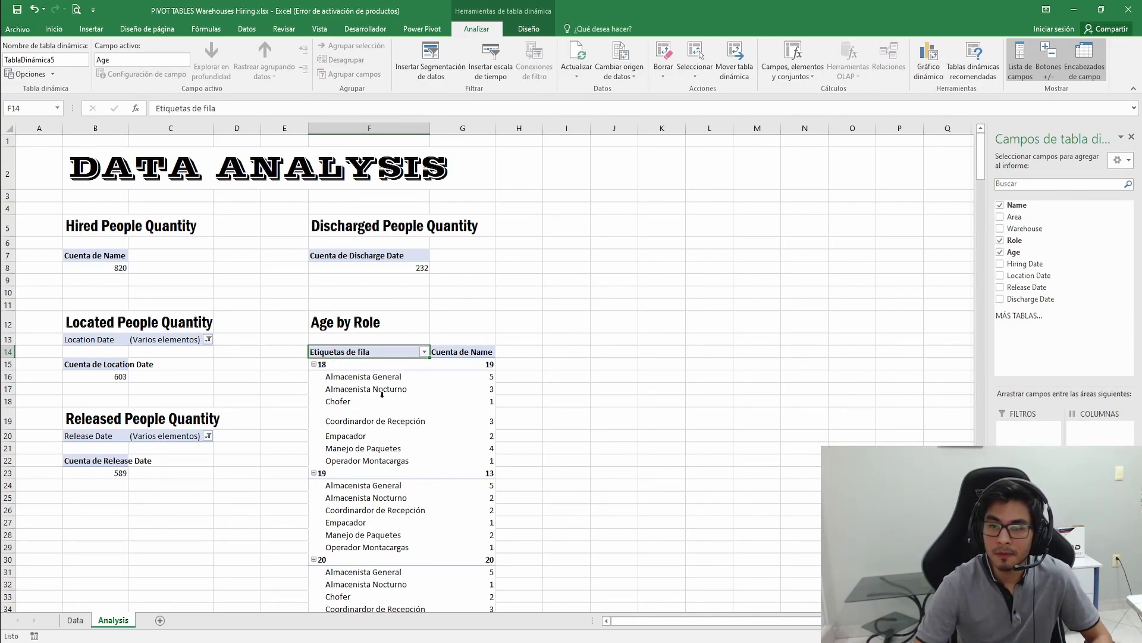
click(495, 401)
click(351, 402)
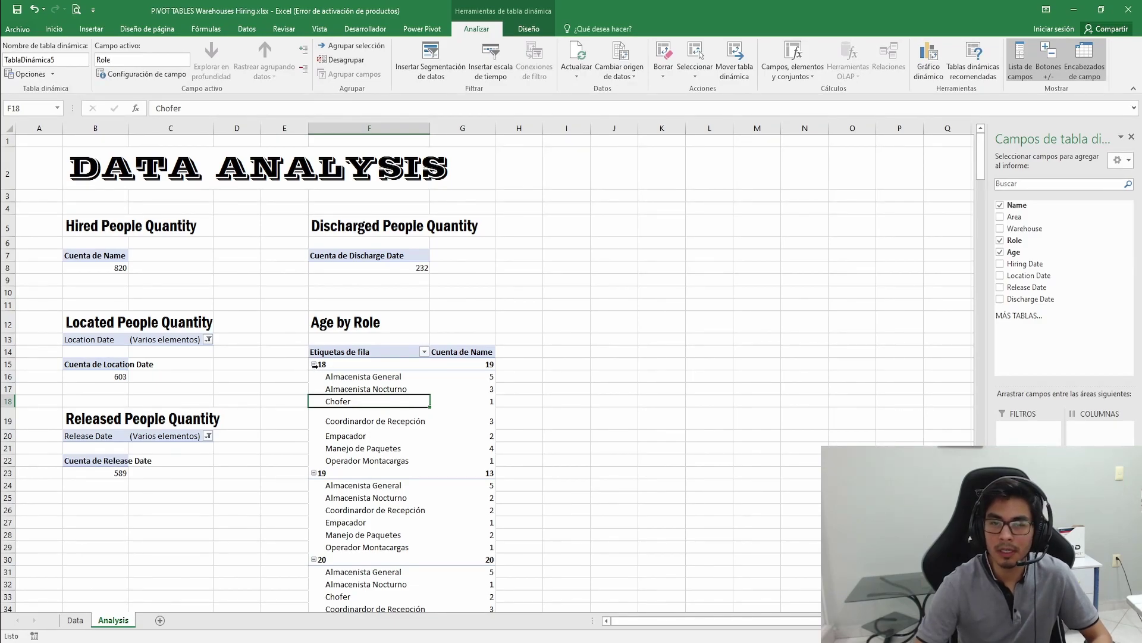
right_click(338, 388)
mouse_move(410, 487)
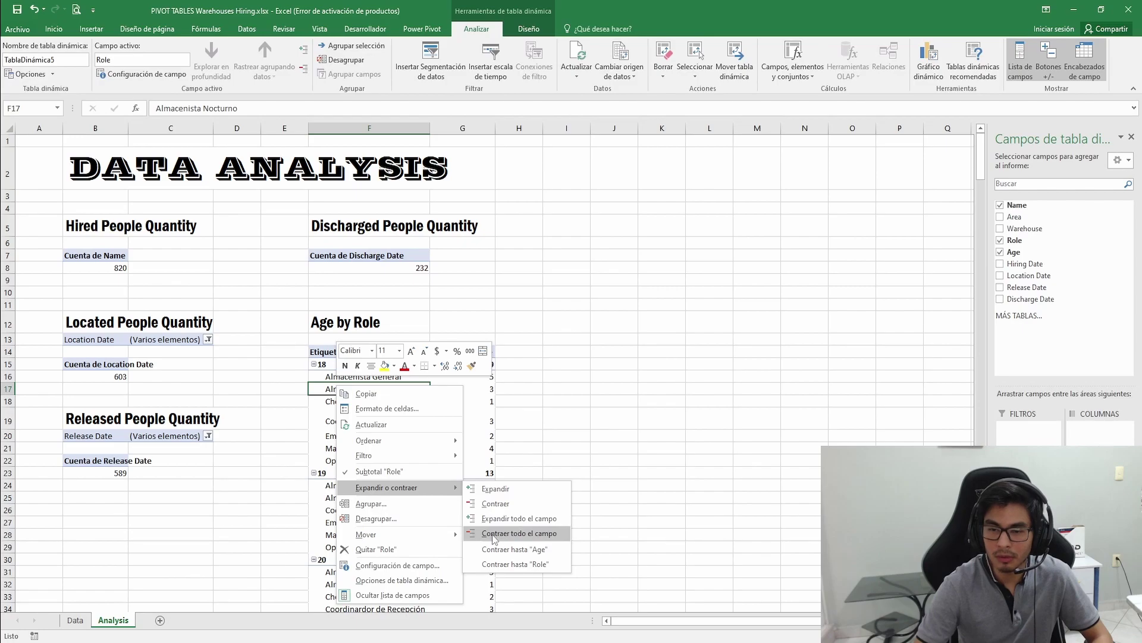
click(495, 533)
scroll(357, 424, down, 6)
scroll(355, 427, up, 6)
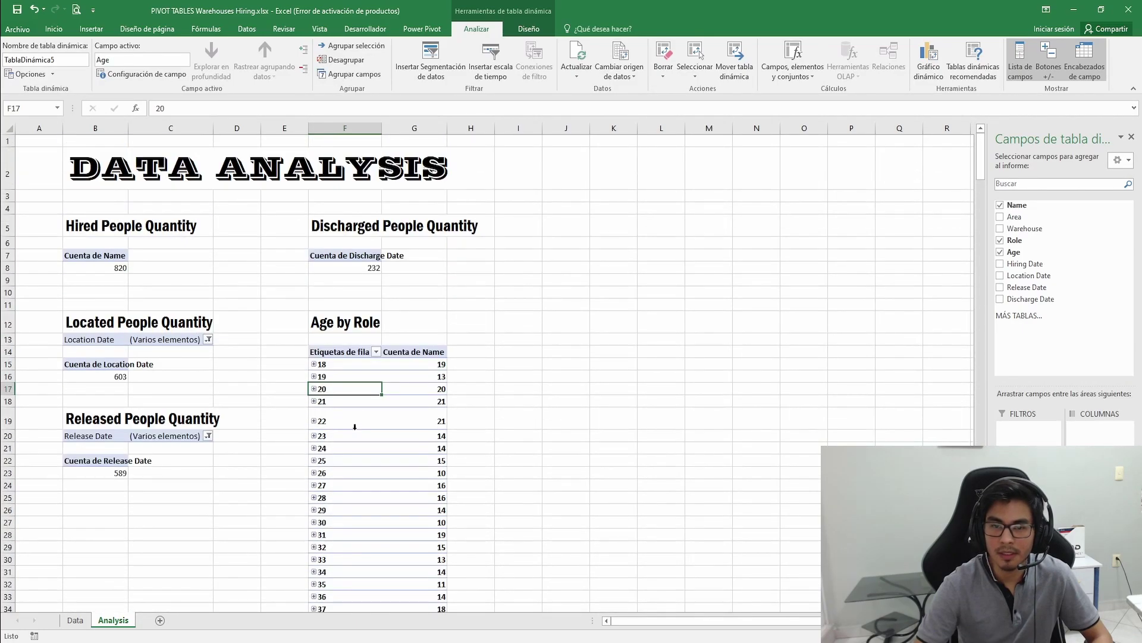
click(355, 427)
- Enter the heading "Hiring by Role" in cell K5 and give it the formatting of the "Discharged People Quantity" heading
click(563, 302)
click(604, 224)
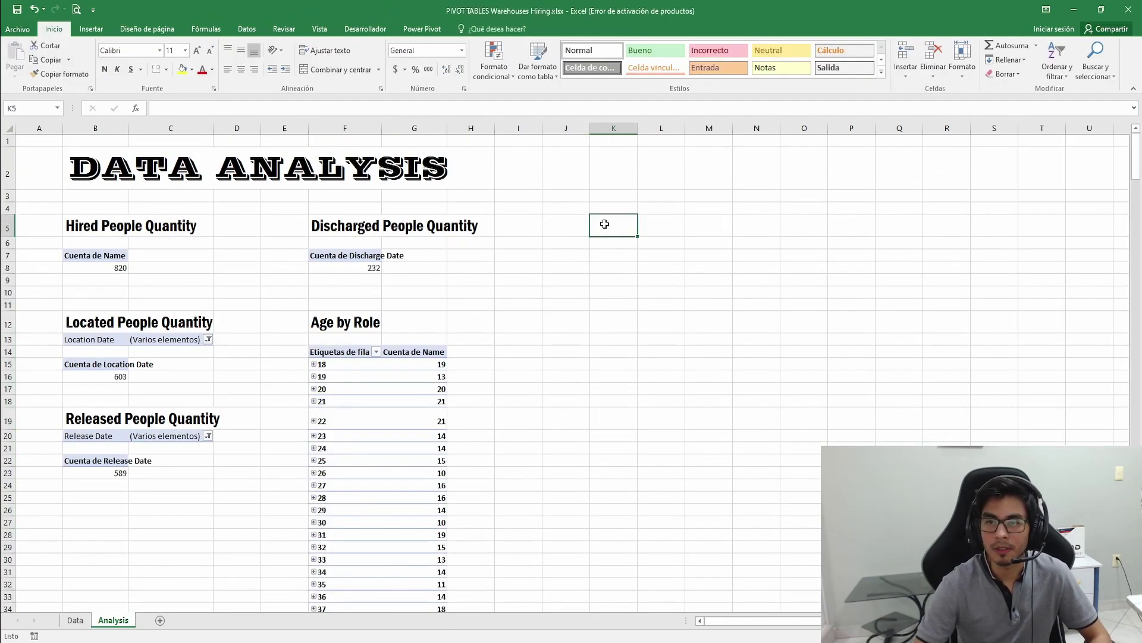
click(519, 641)
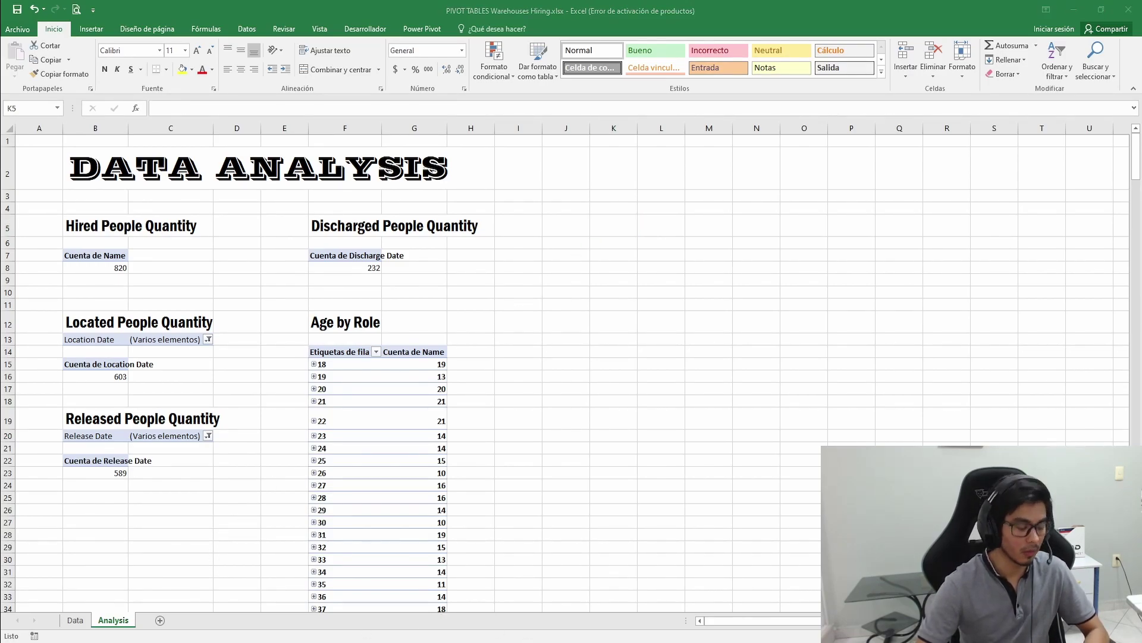
click(601, 226)
key(ctrl+v)
click(443, 229)
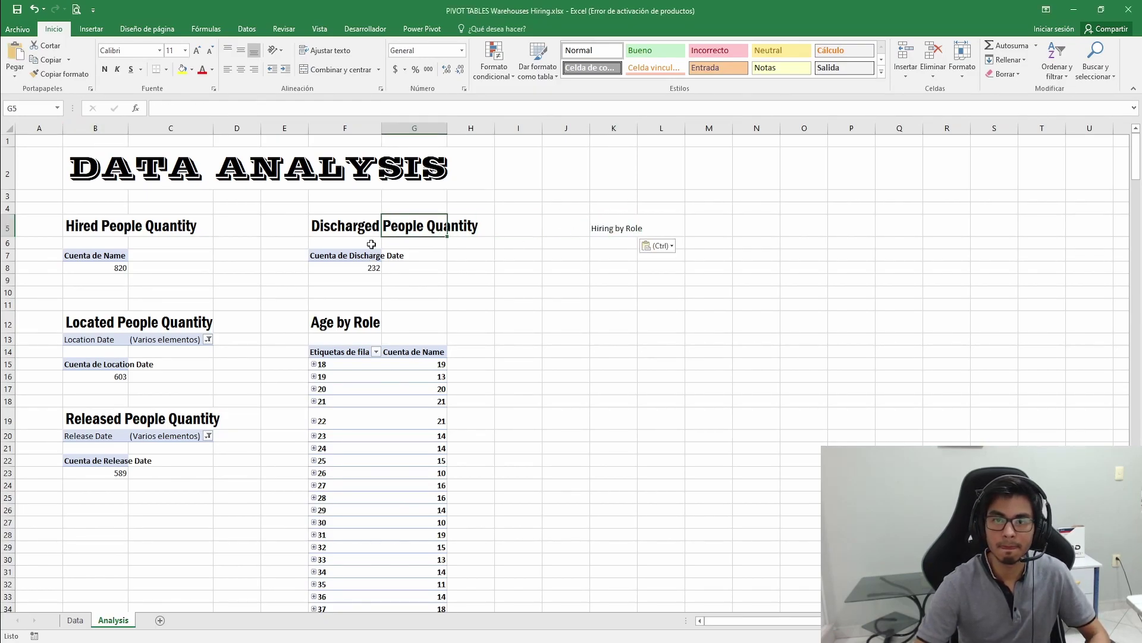
click(345, 226)
click(59, 73)
click(616, 226)
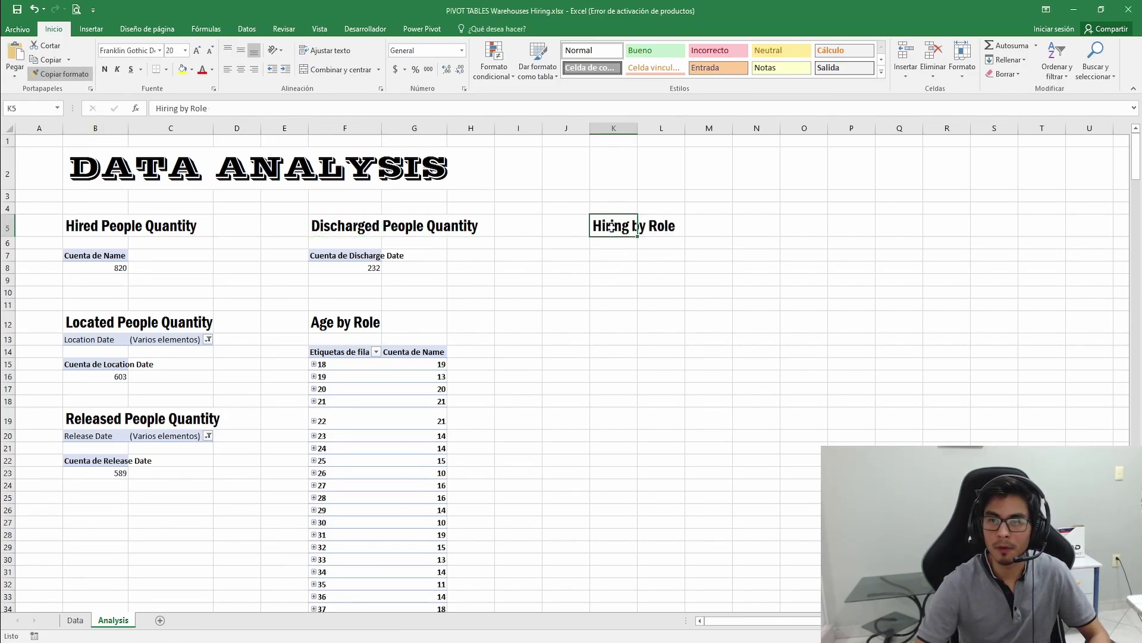
- Create a pivot table in cell K7 from the hiring table, with Role as rows and a count of Name as values
click(618, 260)
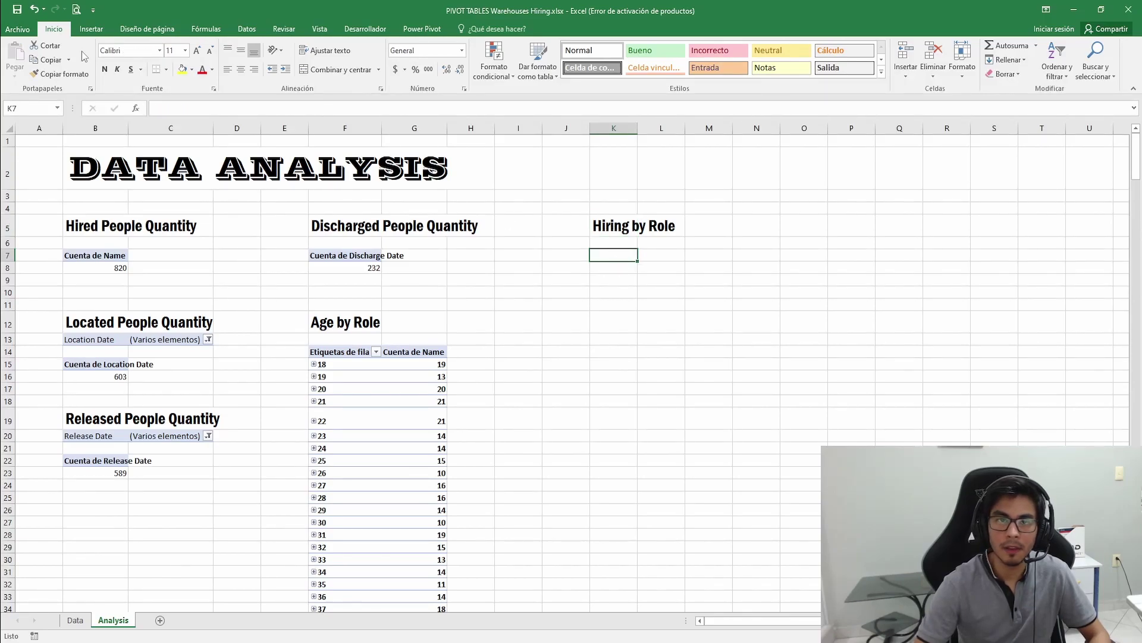
click(91, 28)
click(31, 52)
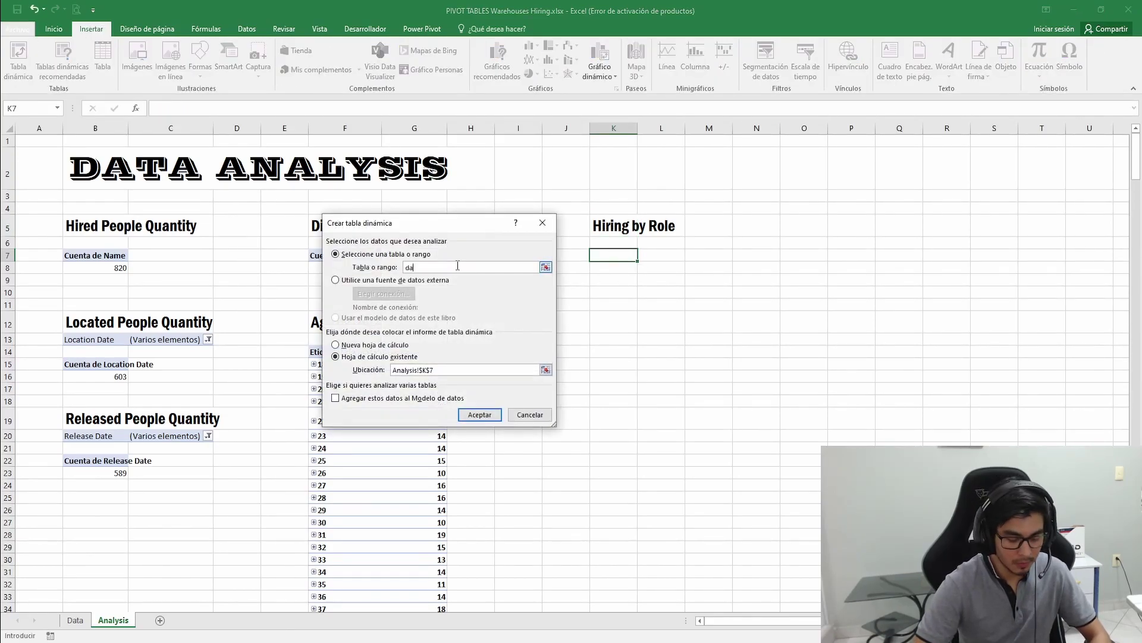
key(Return)
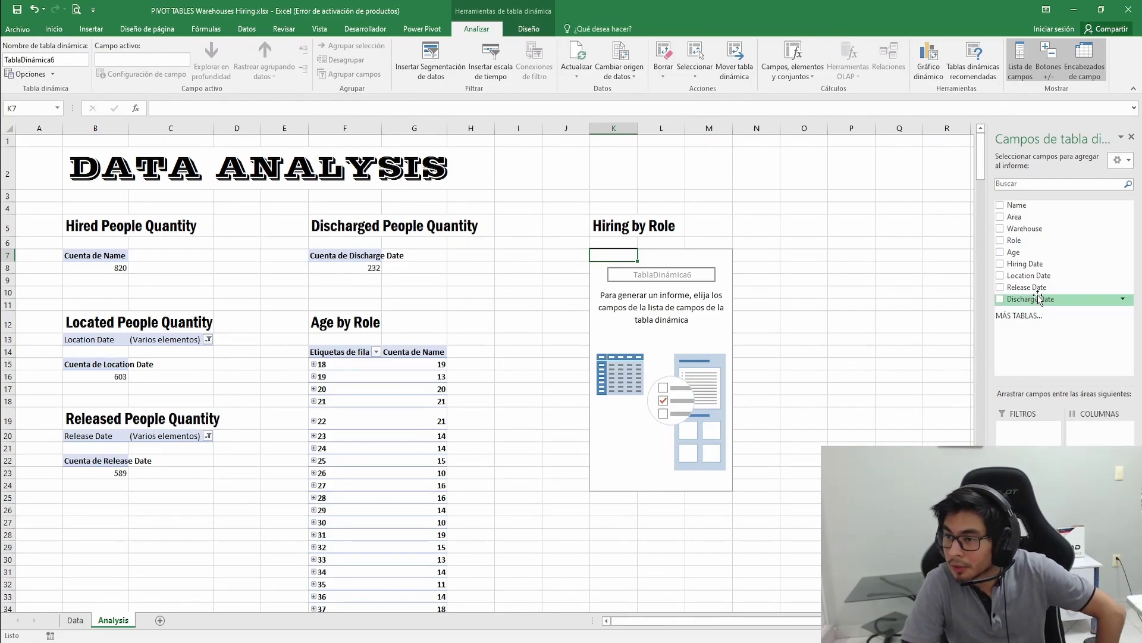
click(1021, 241)
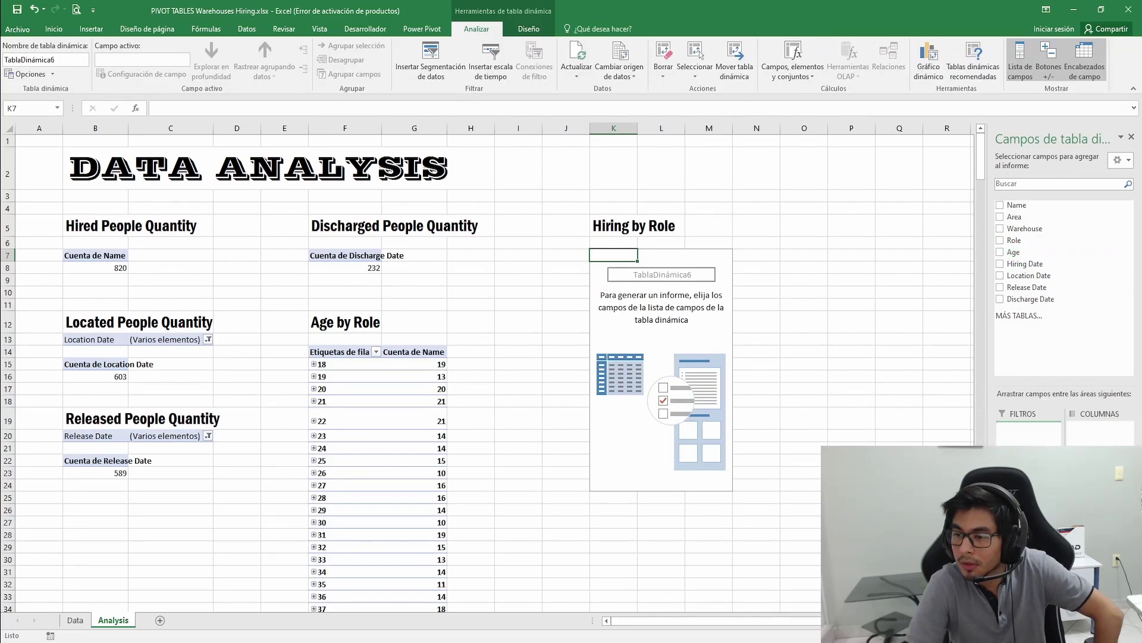
click(1018, 205)
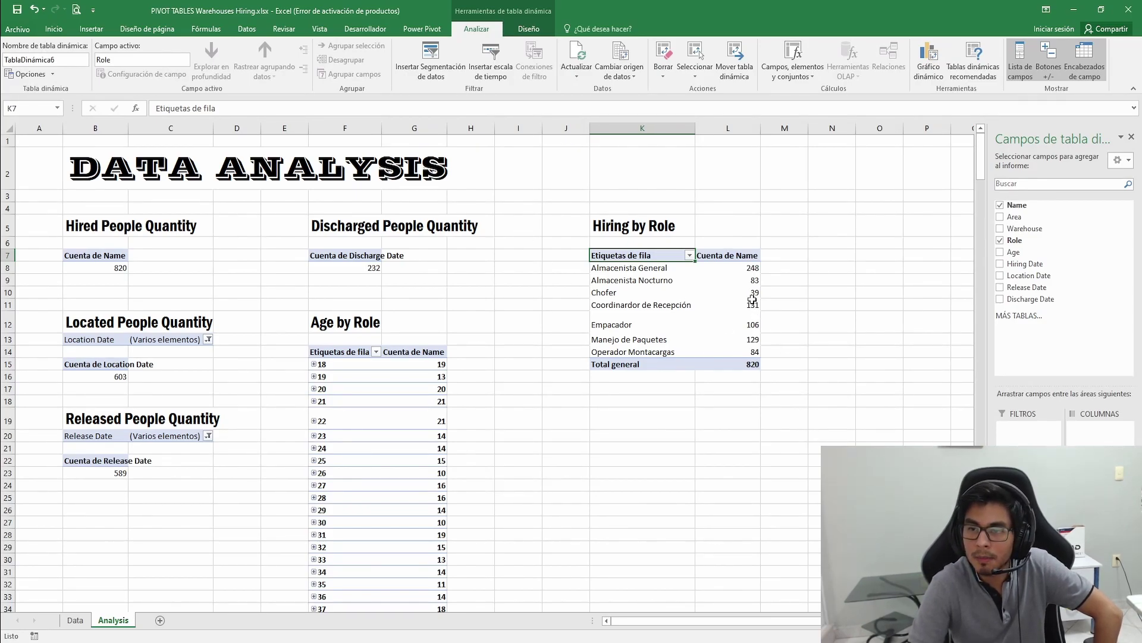
click(640, 309)
- Enter the heading "Hiring by Month" in cell K19 and give it the formatting of the "Hiring by Role" heading
click(612, 416)
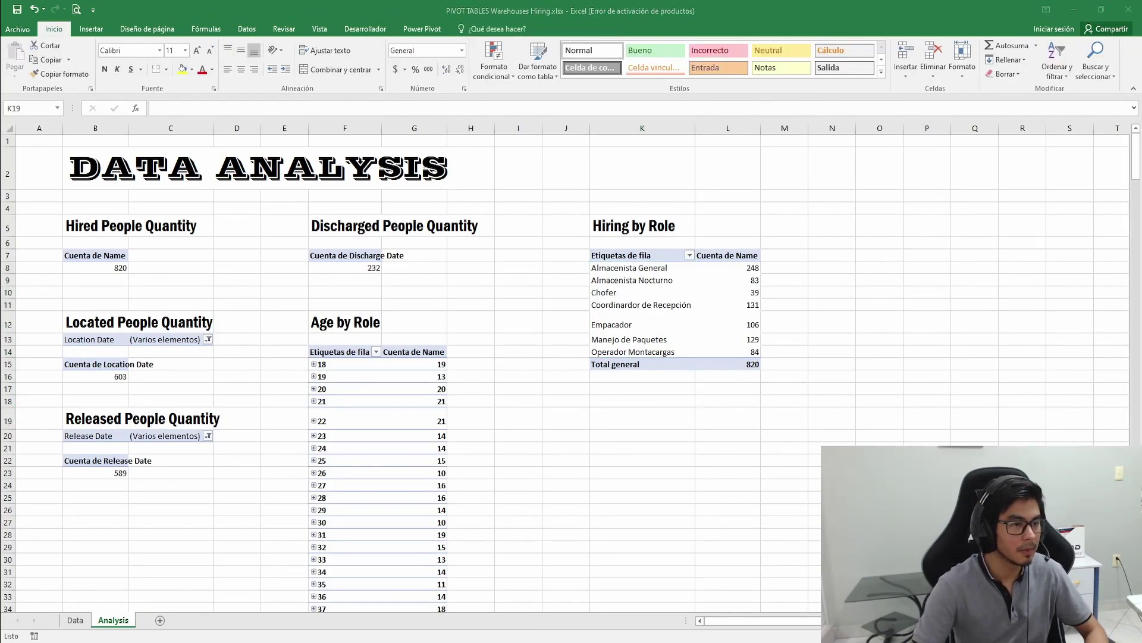
click(626, 421)
text(Hiring by Month)
click(608, 229)
click(59, 74)
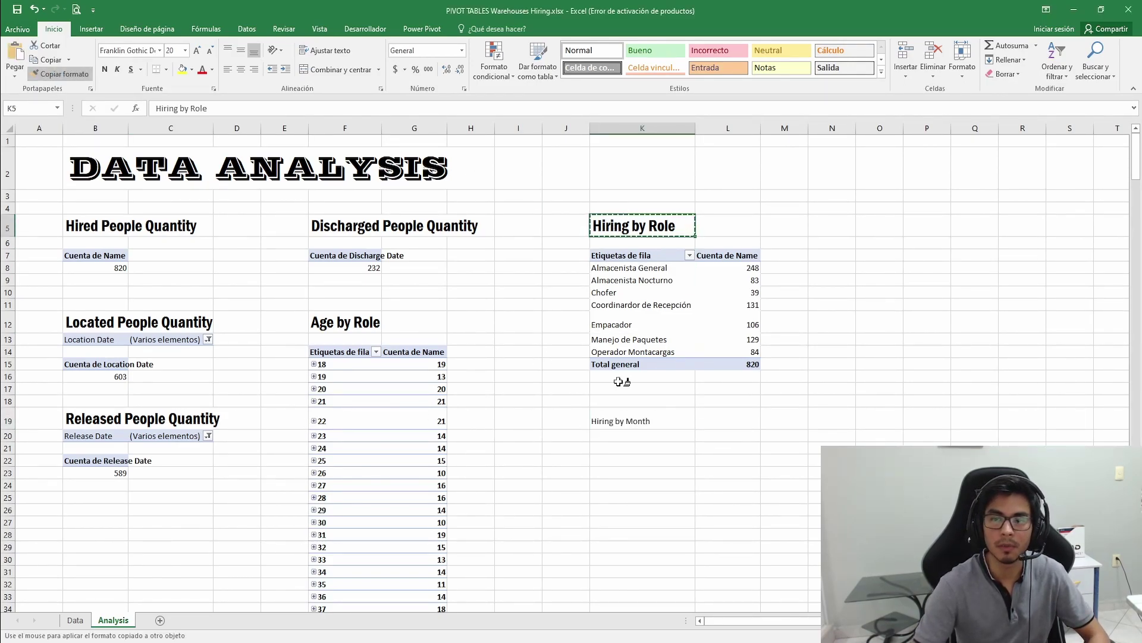
click(613, 416)
- Create a pivot table in cell K21 from the source "data", with Hiring Date as rows and a count of Name as values
click(611, 458)
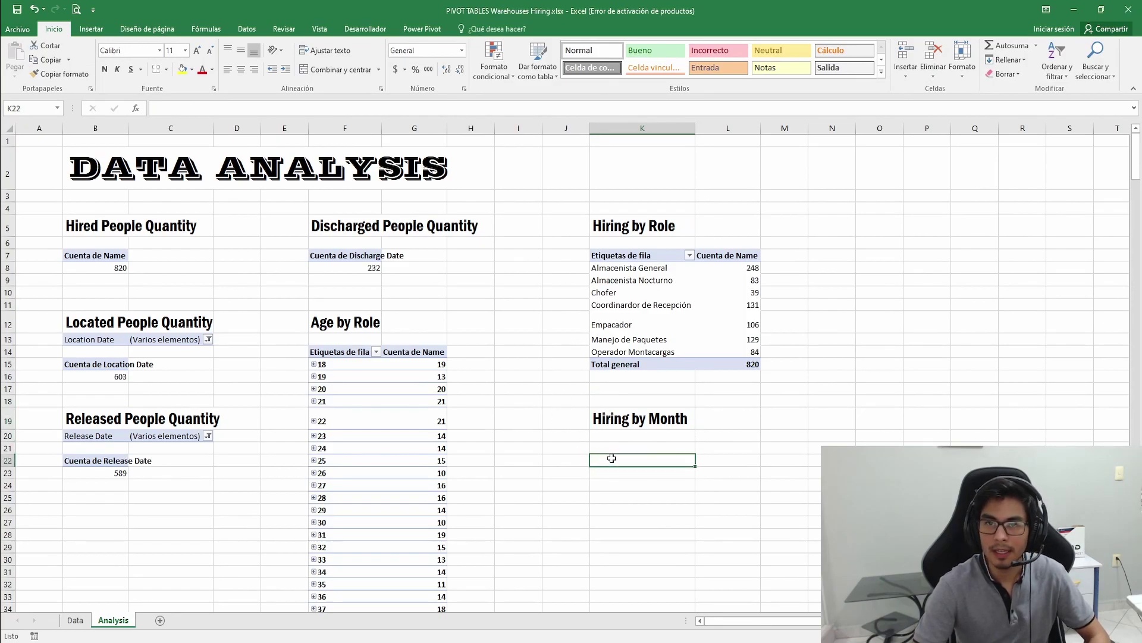
key(Up)
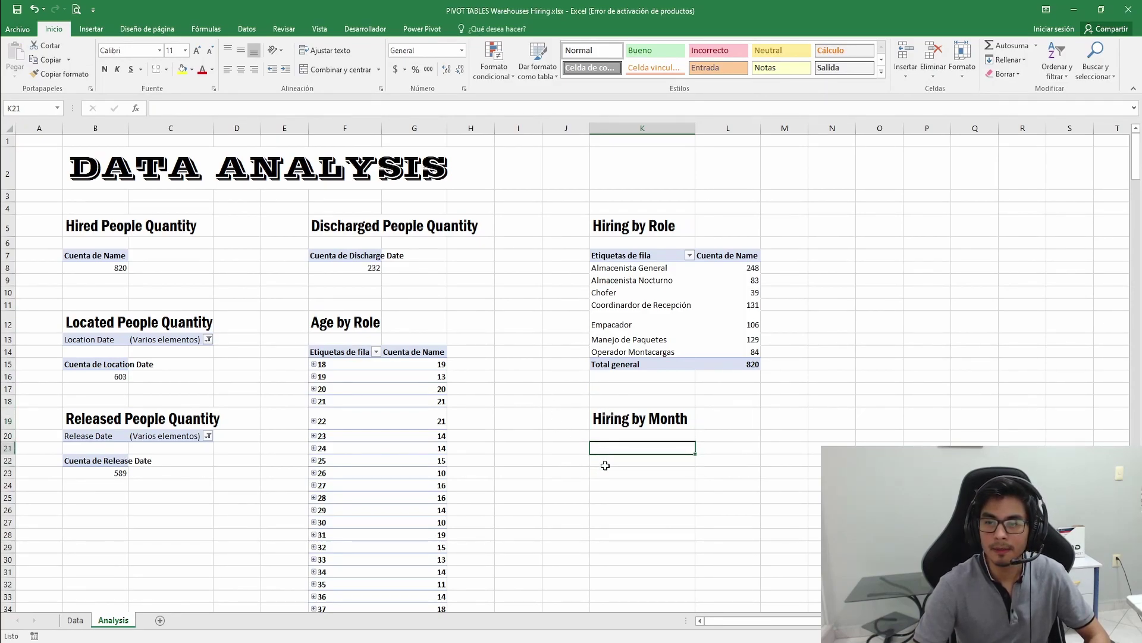
click(91, 29)
click(17, 57)
text(data)
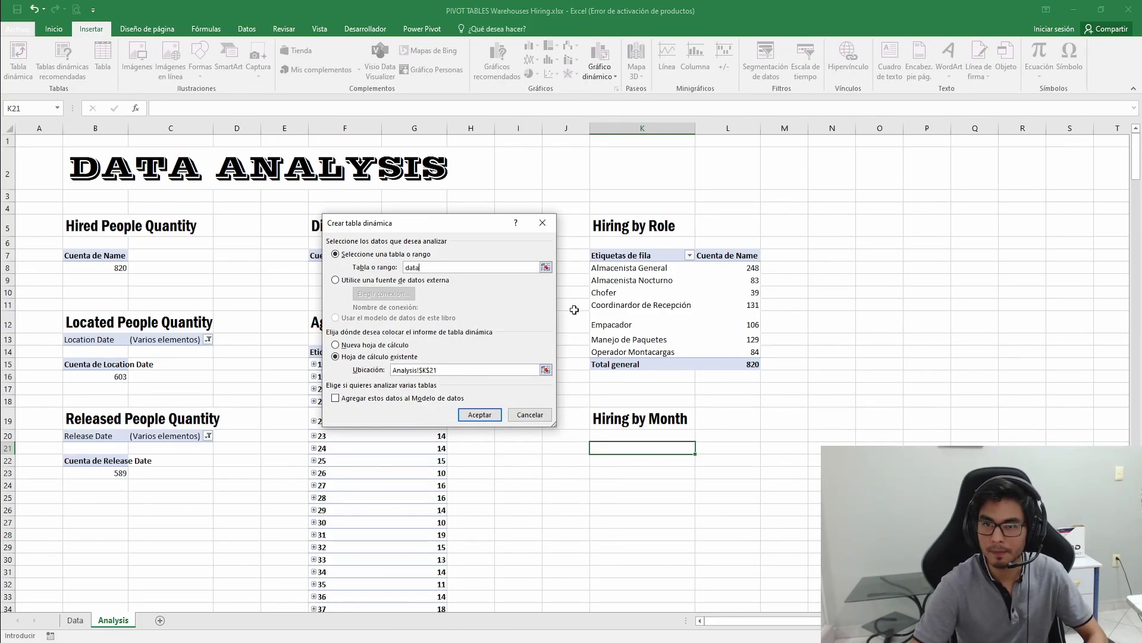
key(Return)
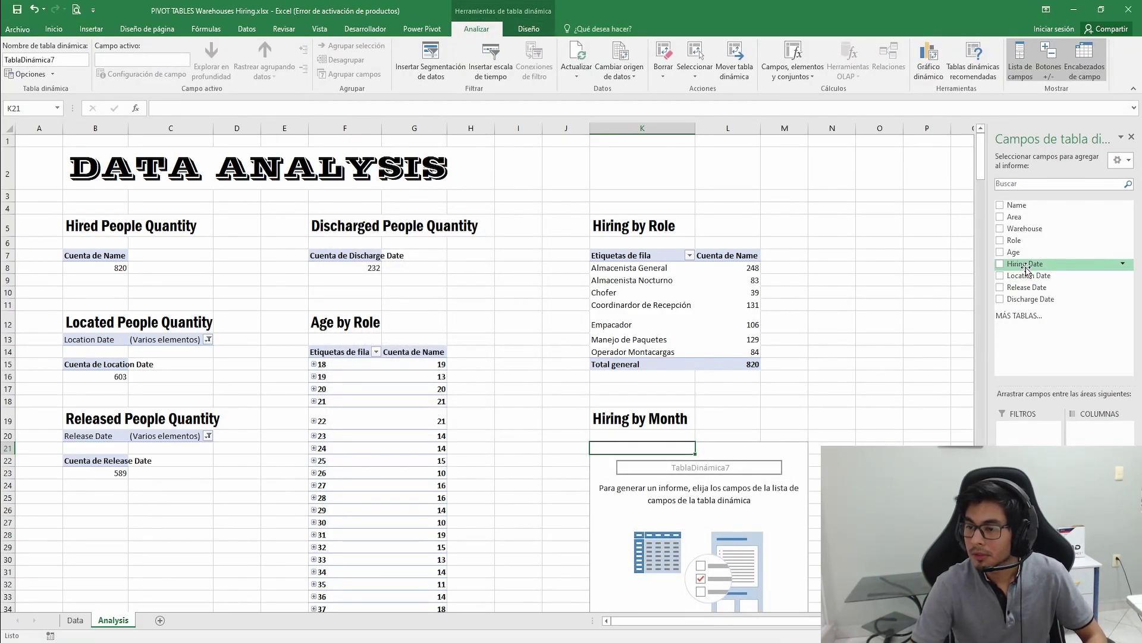
drag(1026, 269, 1030, 512)
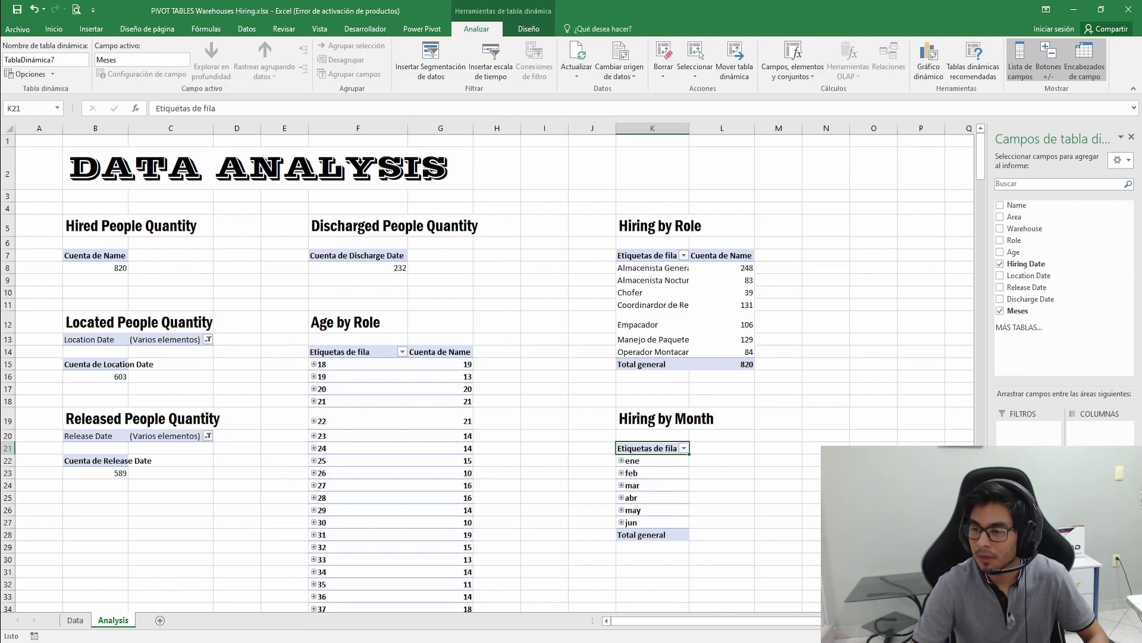
click(1017, 205)
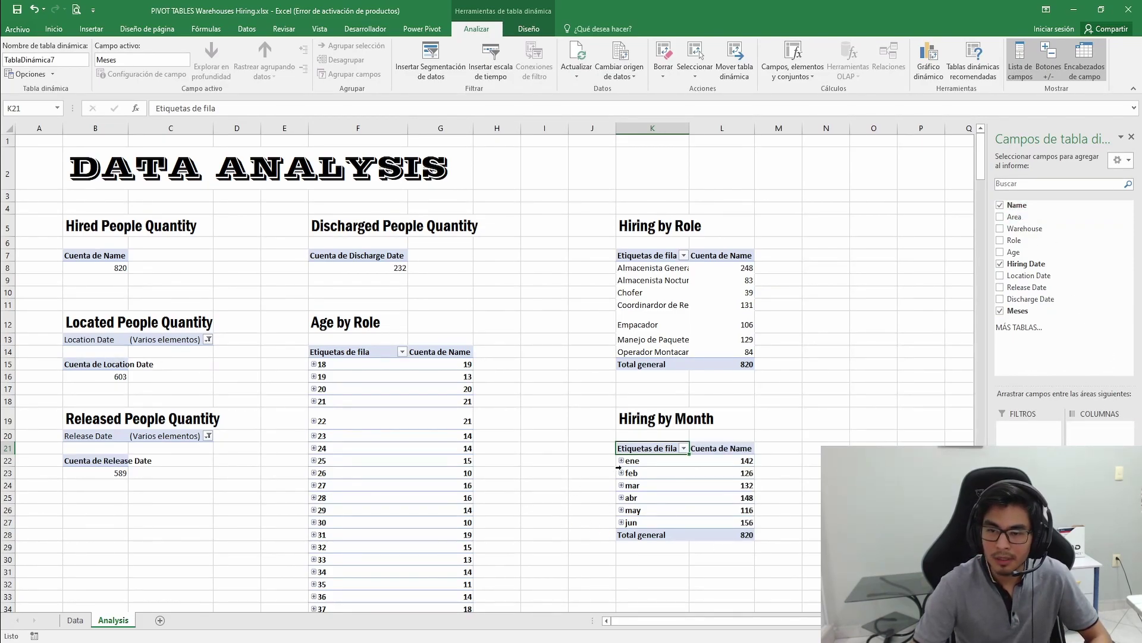
- Expand January (ene) in the Hiring by Month pivot table, examine its daily hiring counts, and collapse it again
click(622, 461)
scroll(660, 512, down, 6)
scroll(662, 517, up, 6)
scroll(662, 518, down, 7)
scroll(662, 518, up, 4)
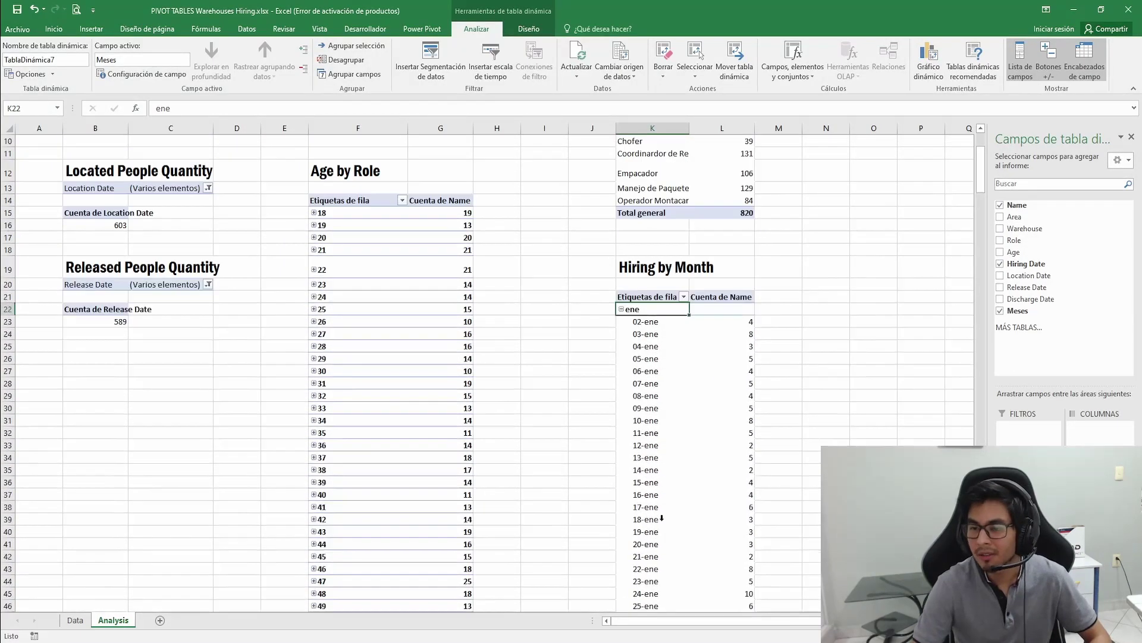
scroll(654, 381, down, 2)
scroll(613, 336, up, 2)
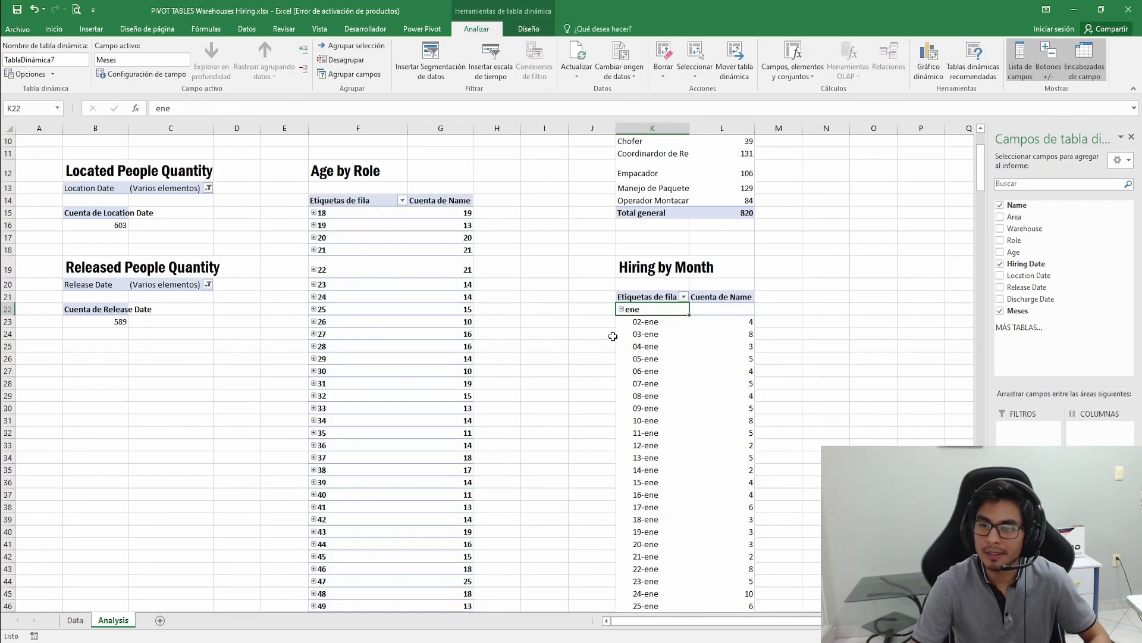
click(620, 310)
- Group the hiring dates in the Hiring by Month pivot table by months only, removing the days level
right_click(650, 335)
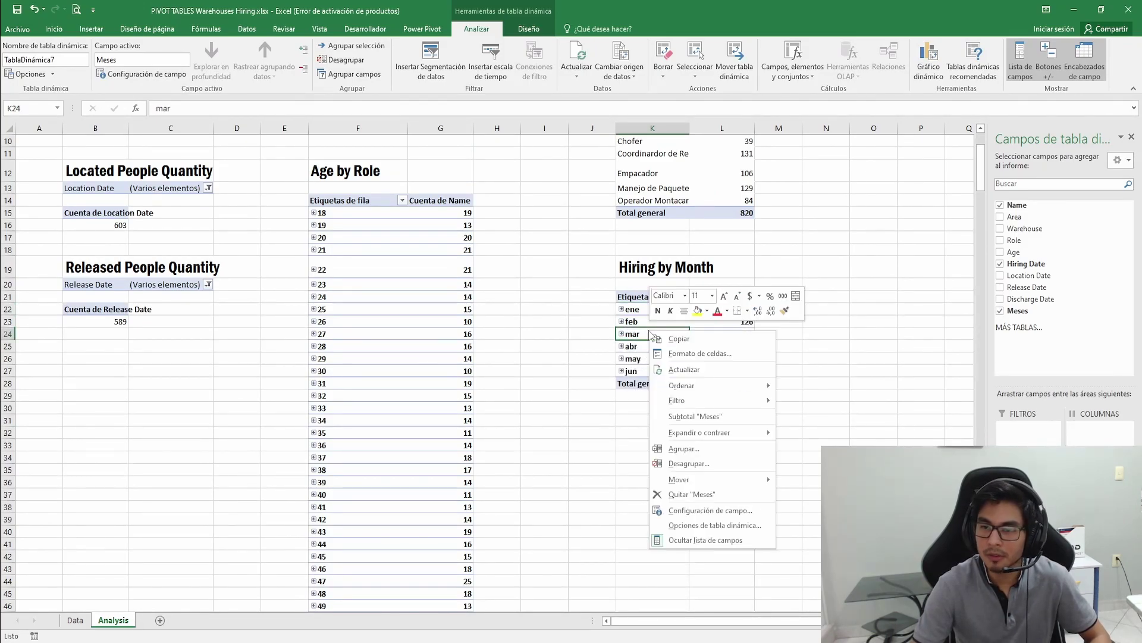
click(684, 449)
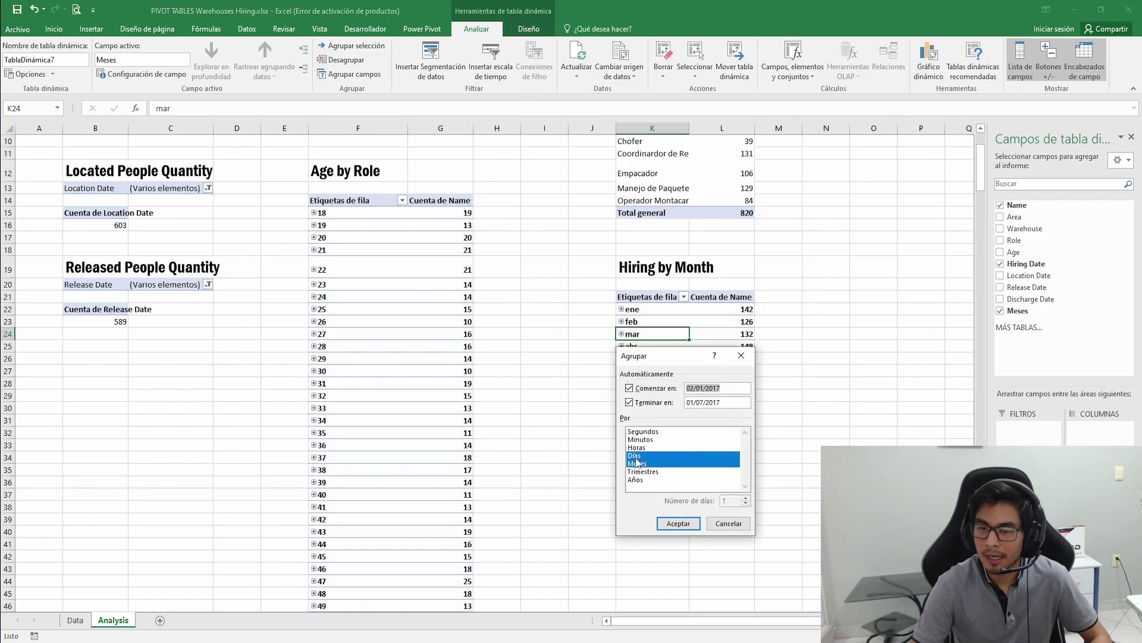
click(634, 457)
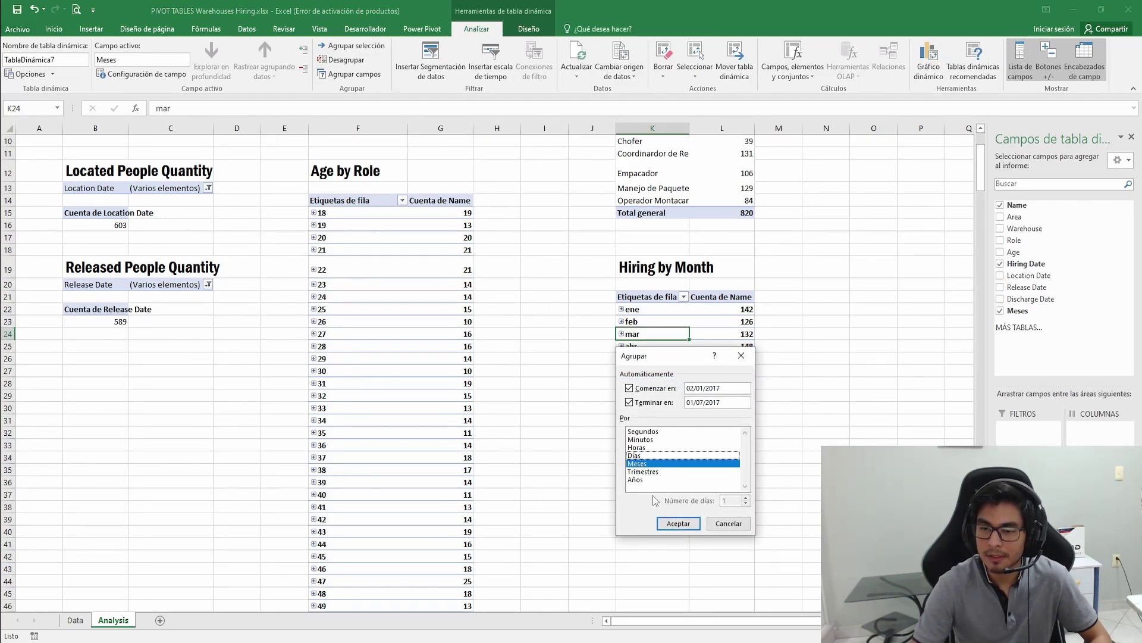
click(673, 523)
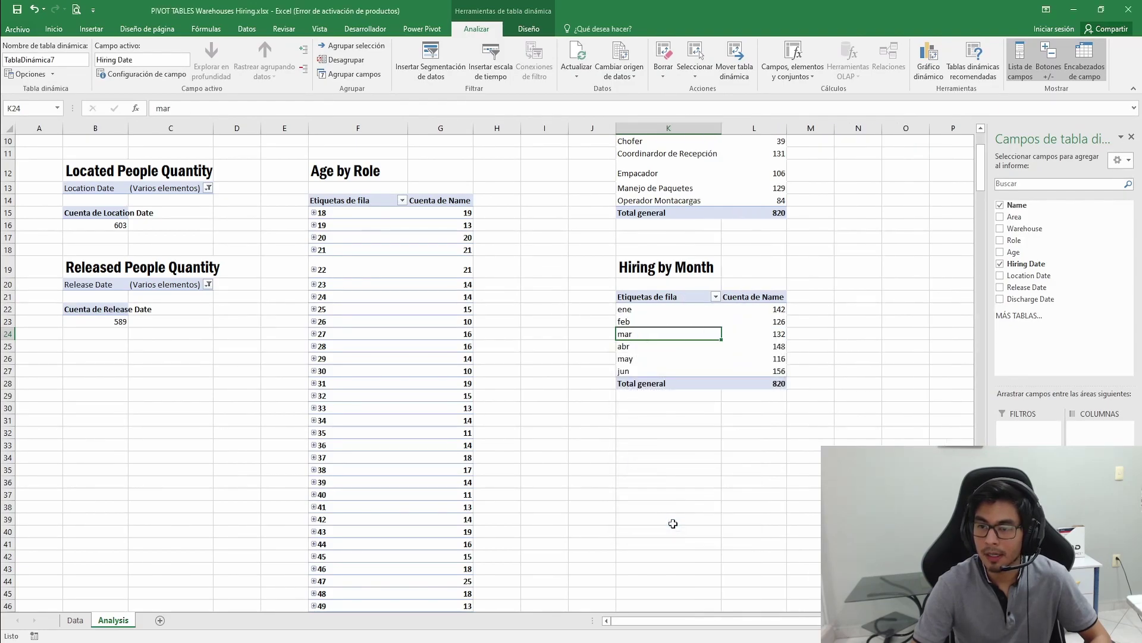
click(669, 349)
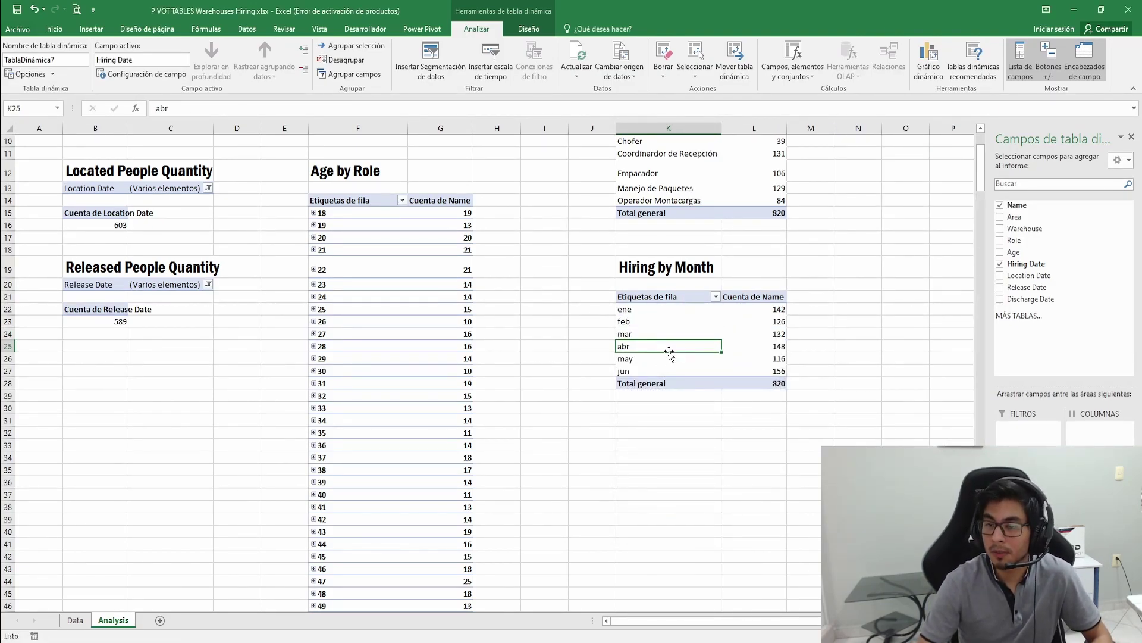
click(772, 347)
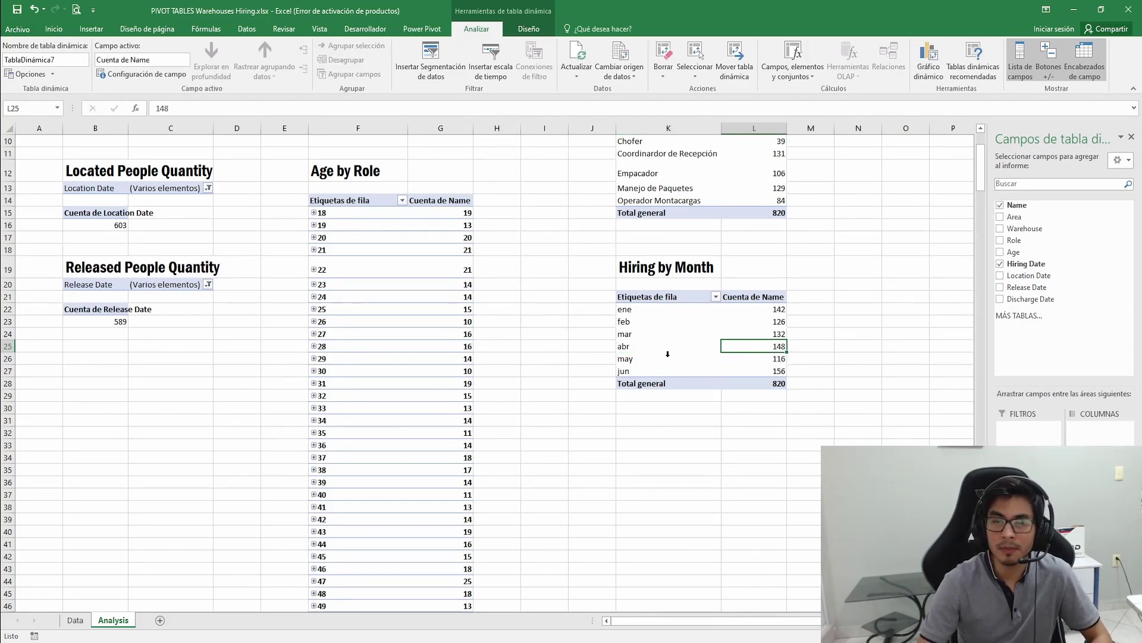
scroll(667, 354, up, 3)
click(491, 304)
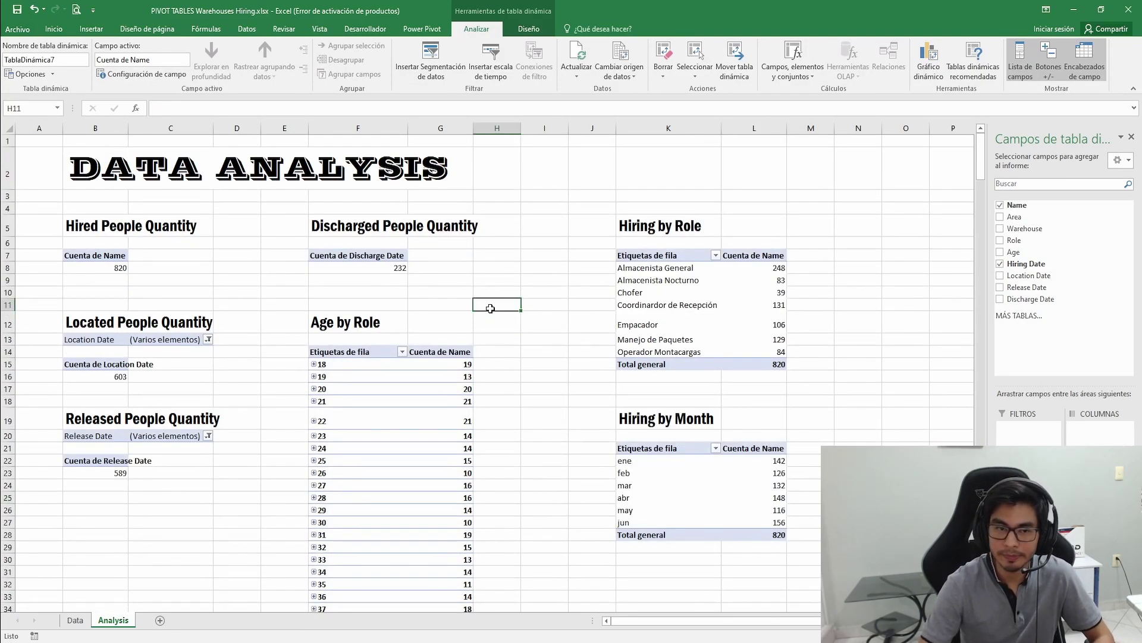